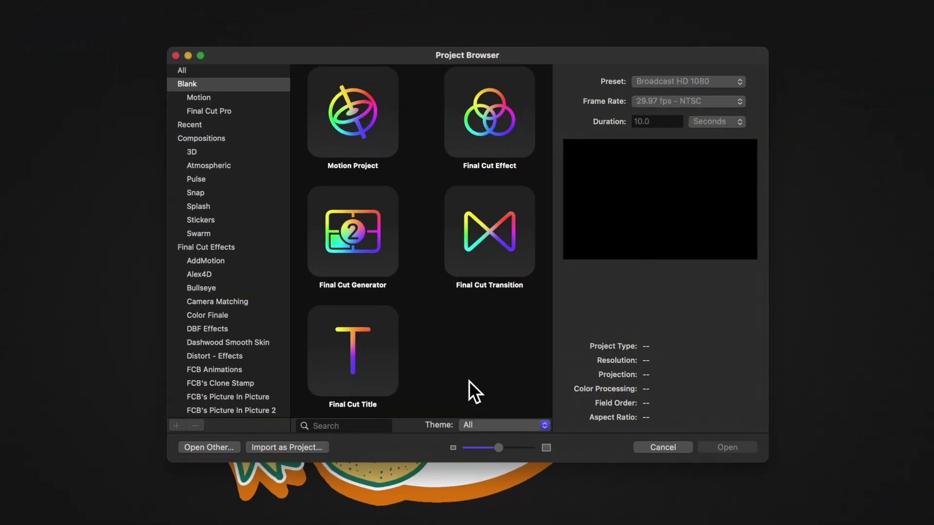
Create a blank Final Cut Title project at Broadcast HD 1080, 29.97 fps
{"action": "left_click", "coordinate": [332, 359]}
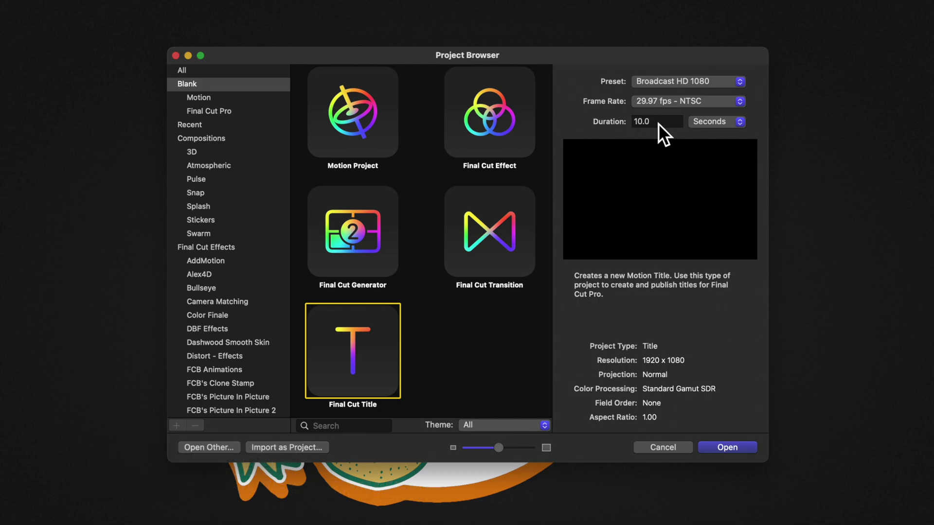
{"action": "left_click", "coordinate": [724, 448]}
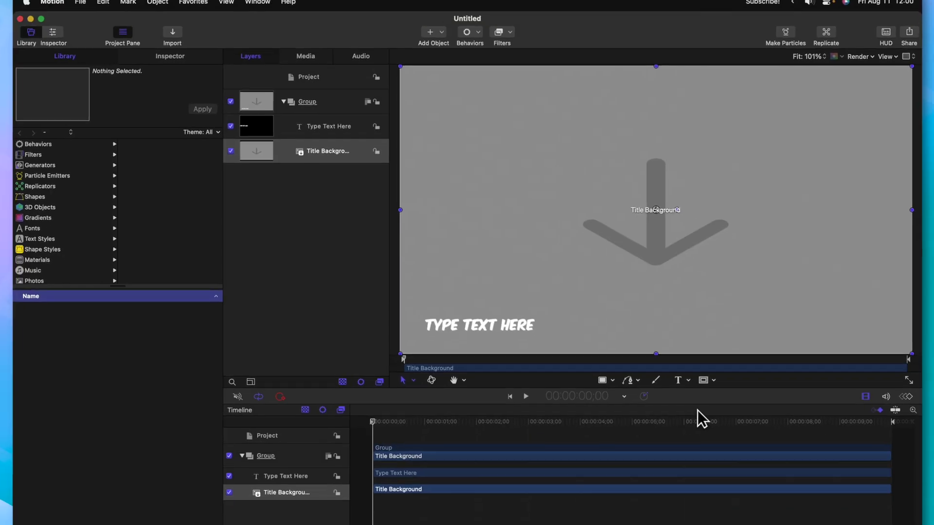
Delete the Type Text Here layer and add a Color Solid in Group 1, moved below Title Background
{"action": "left_click", "coordinate": [372, 136]}
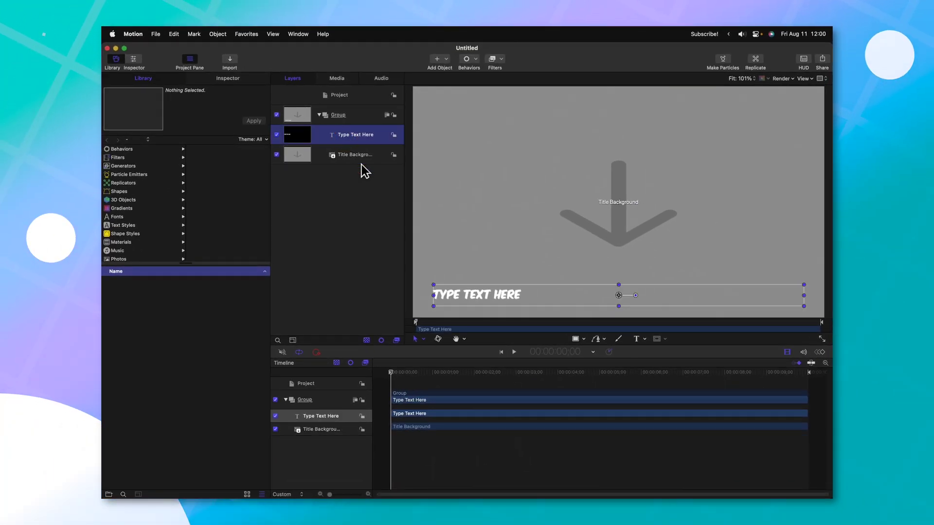
{"action": "key", "text": "Delete"}
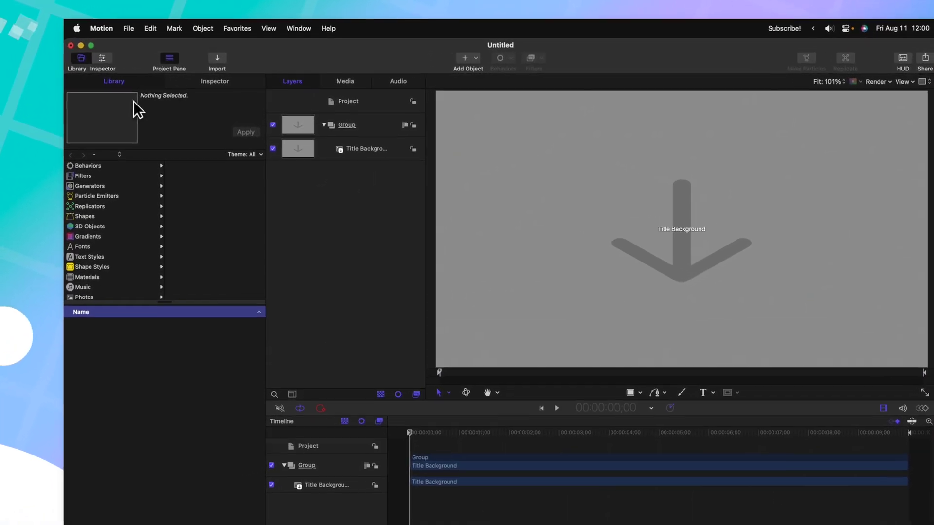
{"action": "left_click", "coordinate": [97, 186]}
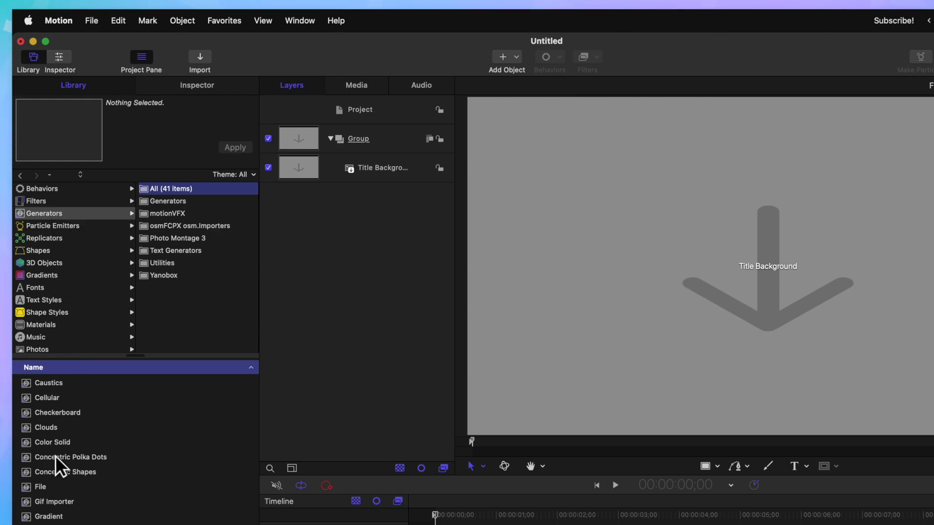
{"action": "left_click_drag", "start_coordinate": [48, 442], "coordinate": [369, 194]}
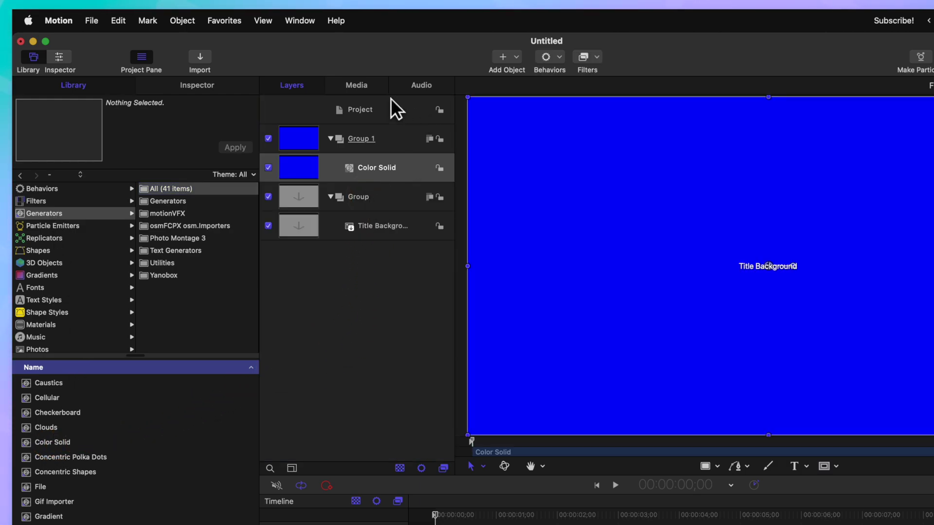
{"action": "left_click", "coordinate": [385, 141]}
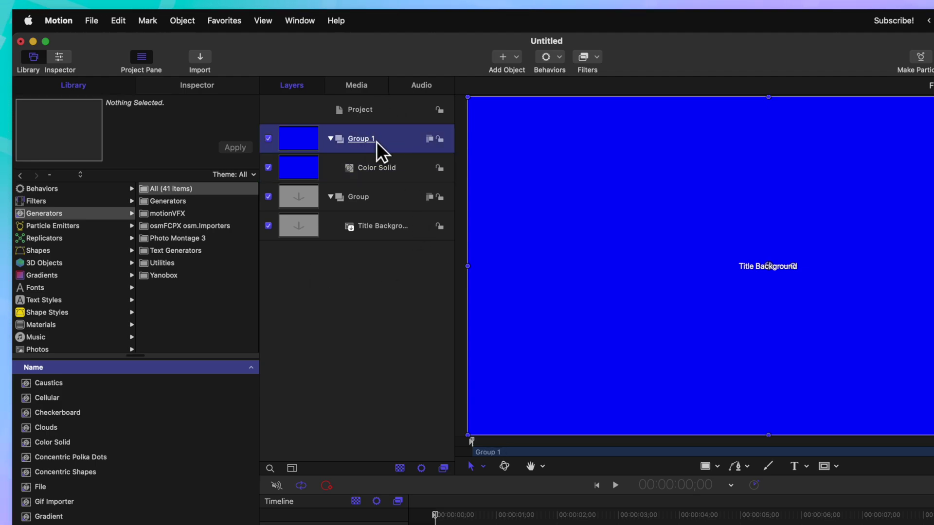
{"action": "key", "text": "super+bracketleft"}
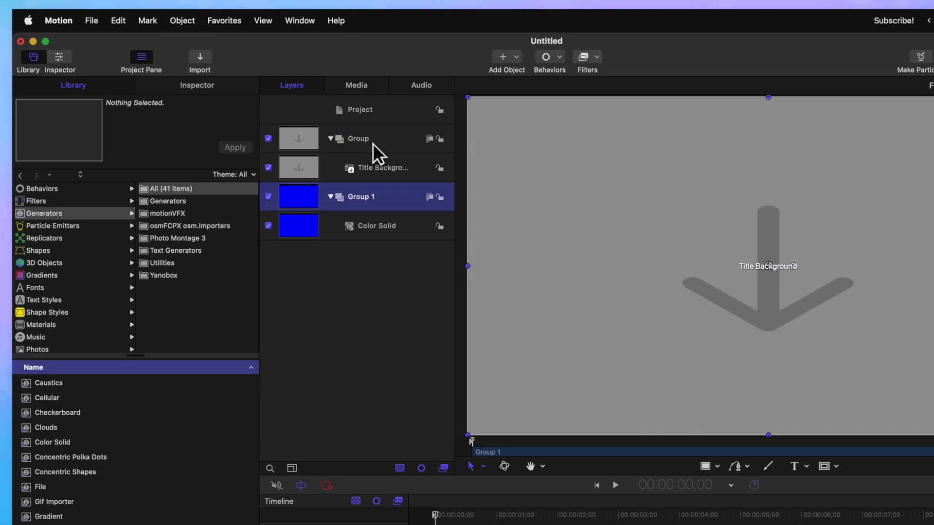
Enable Crop on Title Background and add a Link behavior with Color Solid as its source
{"action": "left_click", "coordinate": [375, 160]}
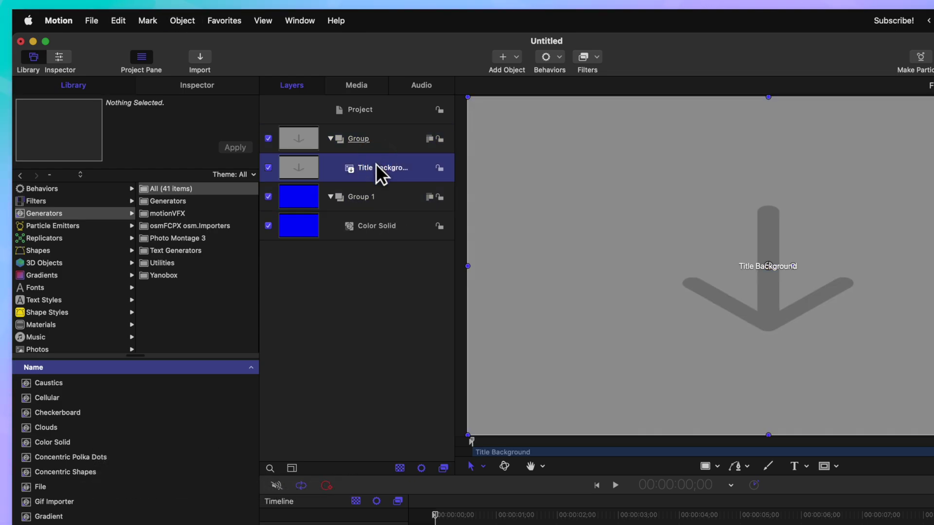
{"action": "left_click", "coordinate": [210, 83]}
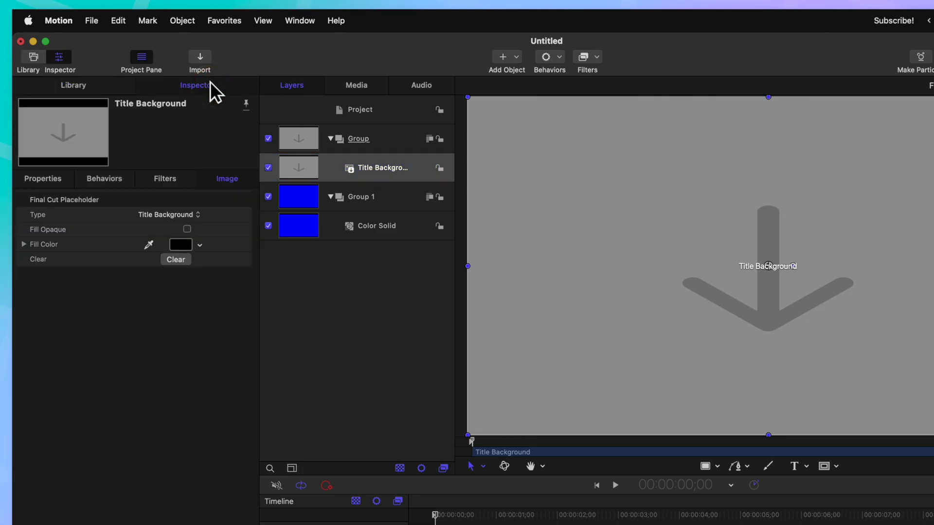
{"action": "left_click", "coordinate": [46, 176]}
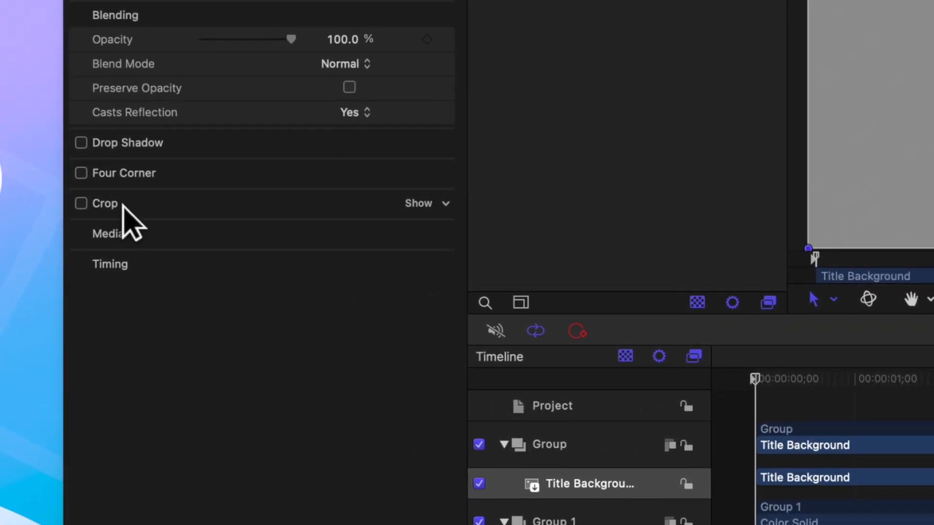
{"action": "left_click", "coordinate": [82, 204]}
{"action": "right_click", "coordinate": [115, 204]}
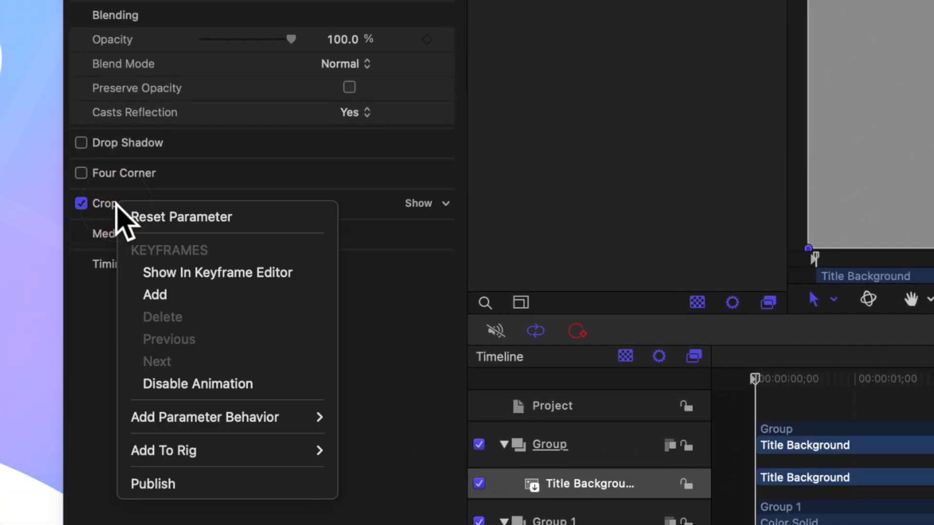
{"action": "mouse_move", "coordinate": [276, 420]}
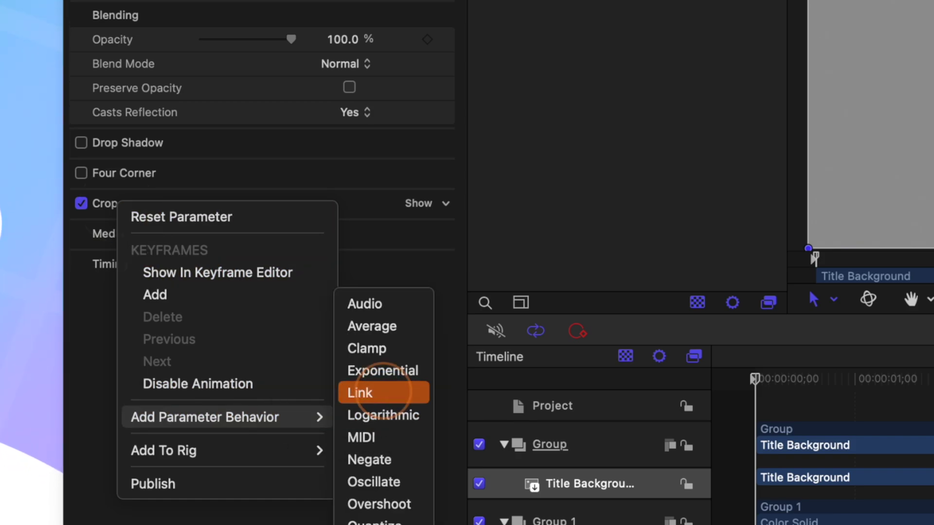
{"action": "left_click", "coordinate": [385, 393]}
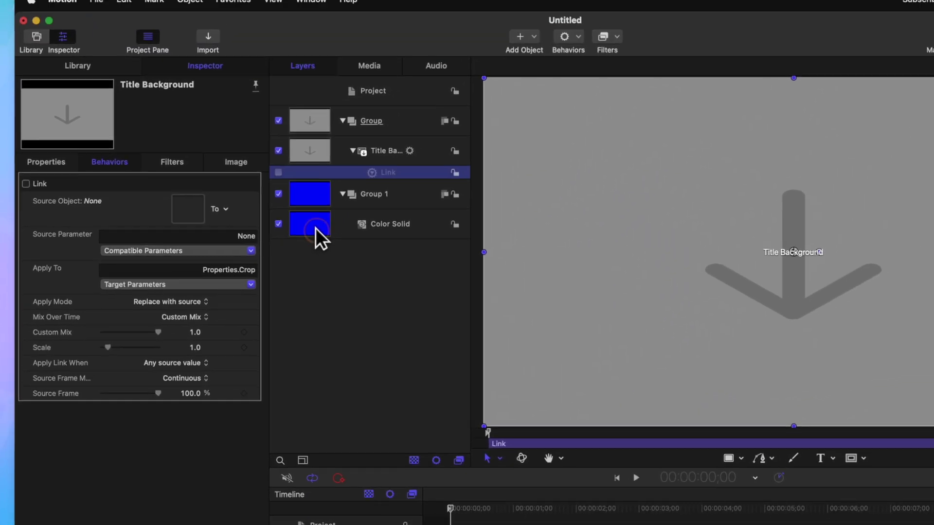
{"action": "left_click_drag", "start_coordinate": [299, 243], "coordinate": [192, 227]}
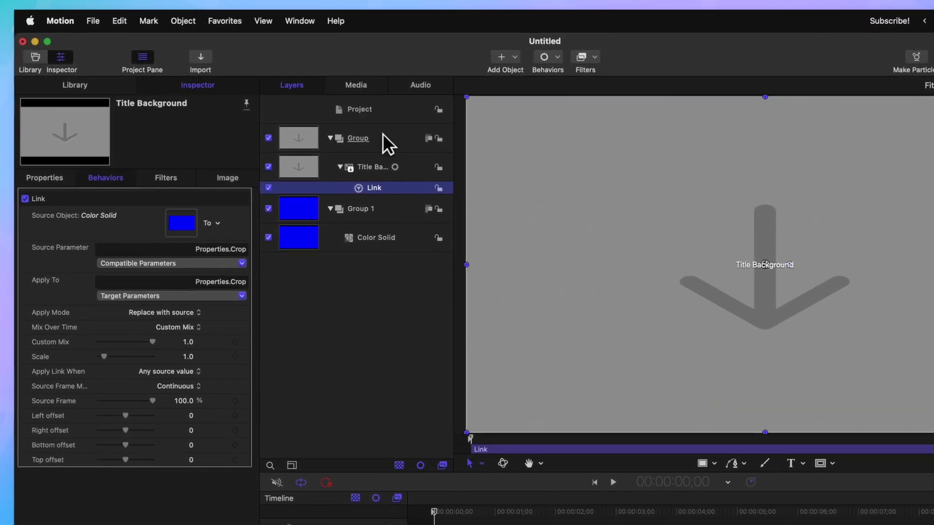
Add a Border > Widescreen filter to the Group with Aspect Ratio 1.85 : 1
{"action": "left_click", "coordinate": [361, 116]}
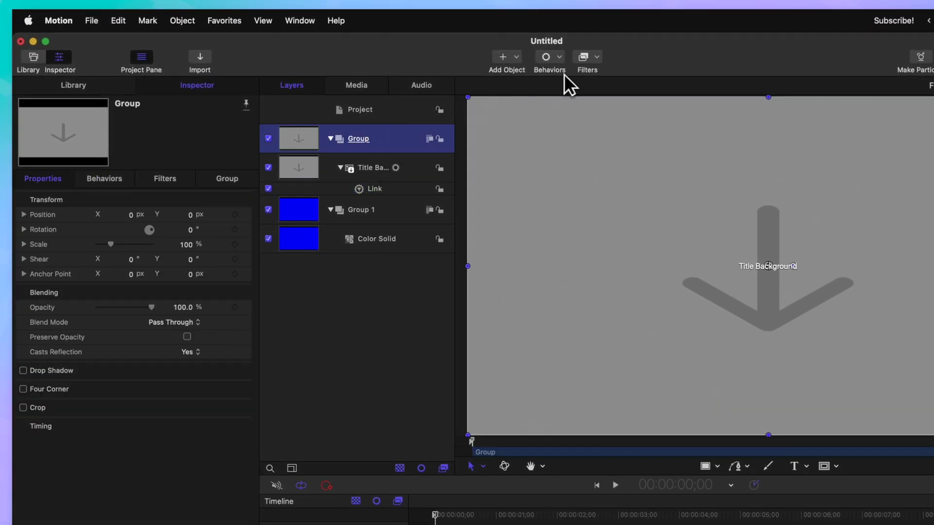
{"action": "left_click", "coordinate": [588, 58]}
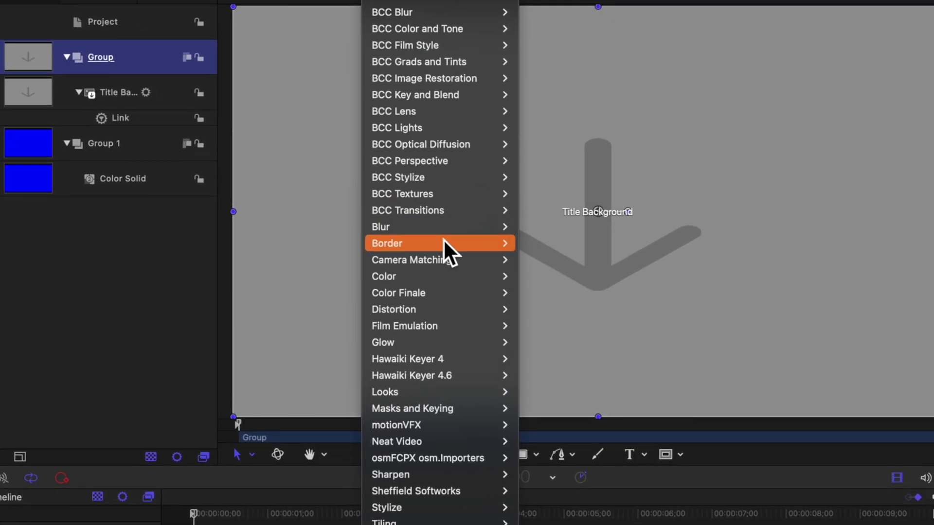
{"action": "mouse_move", "coordinate": [673, 292]}
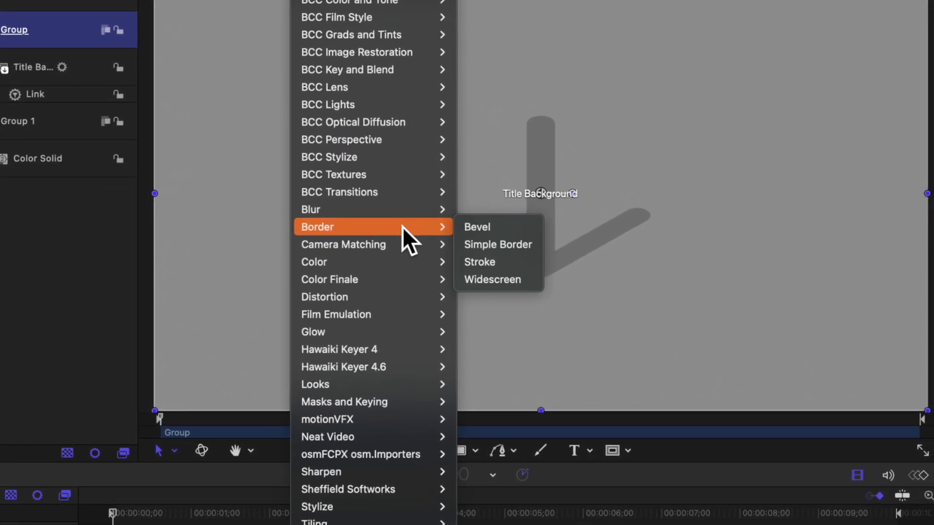
{"action": "left_click", "coordinate": [501, 281]}
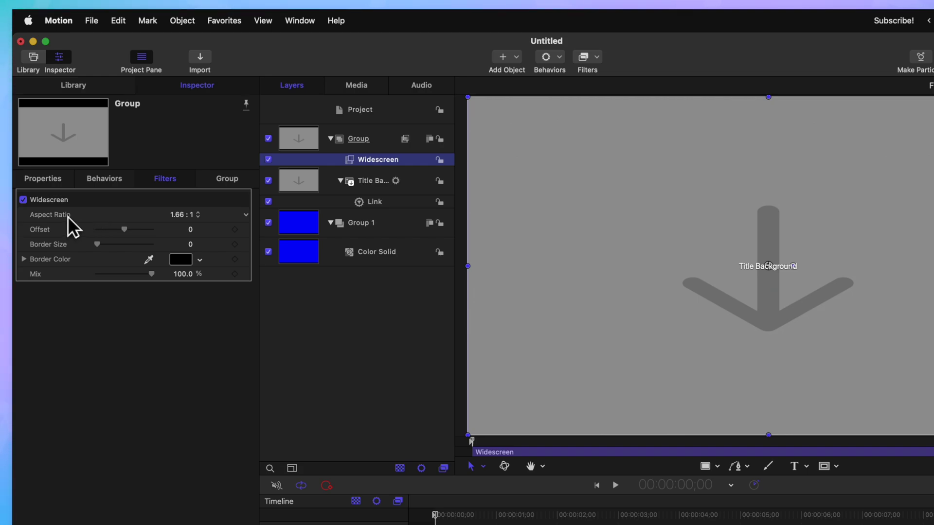
{"action": "left_click", "coordinate": [192, 216]}
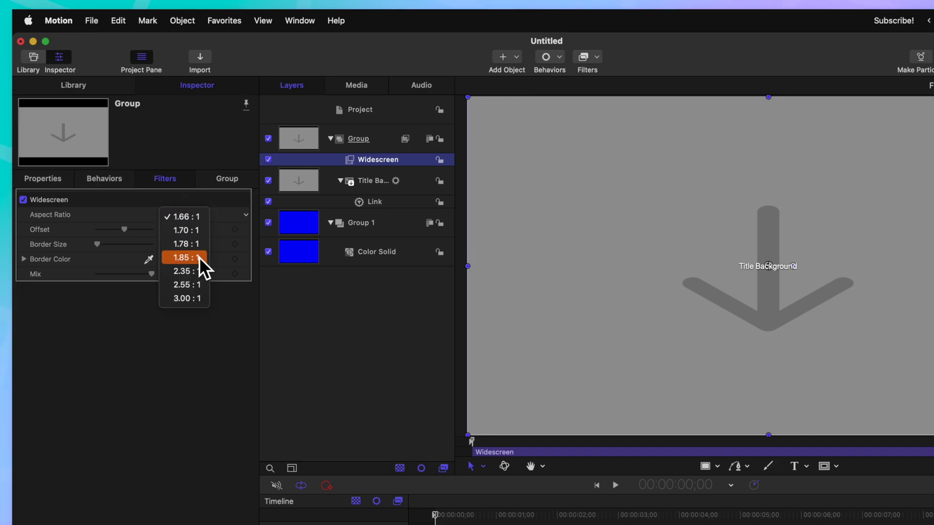
{"action": "left_click", "coordinate": [184, 257]}
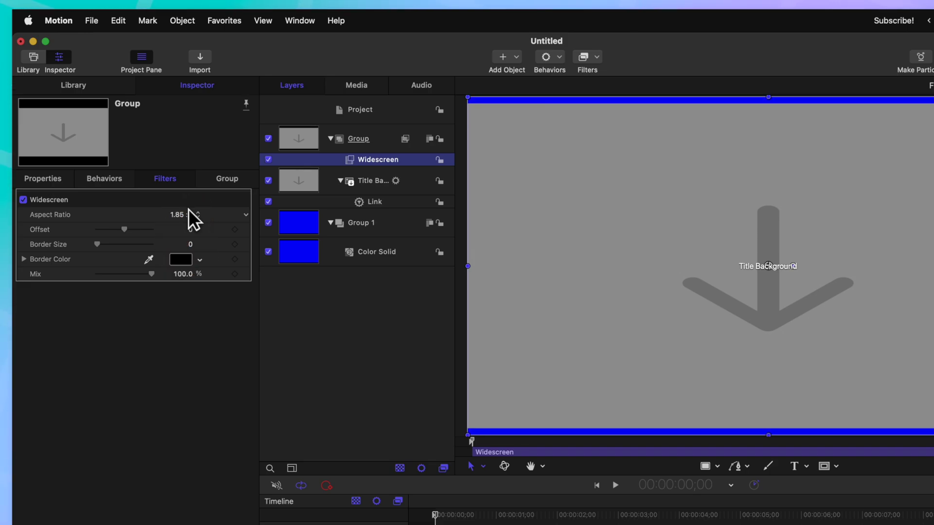
Add a Rig with a pop-up widget whose first snapshot is named 1.85 : 1
{"action": "left_click", "coordinate": [506, 56]}
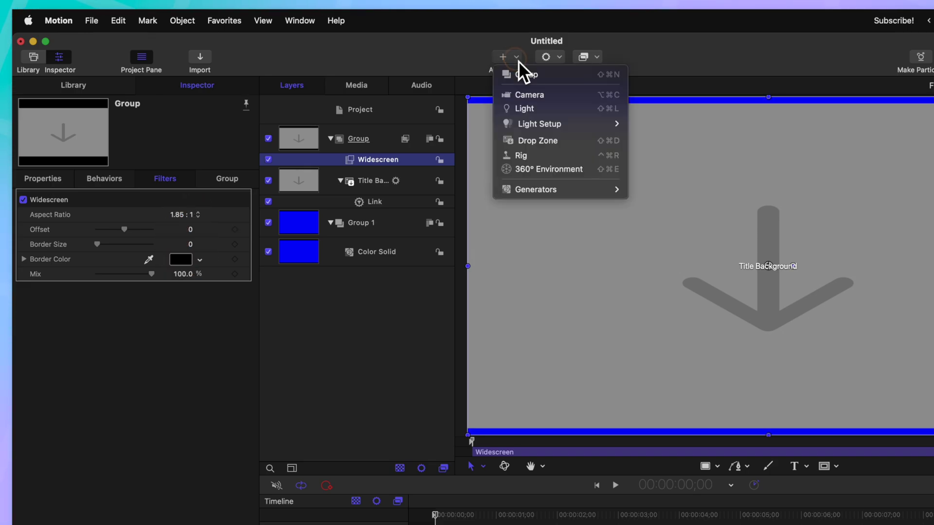
{"action": "left_click", "coordinate": [551, 156]}
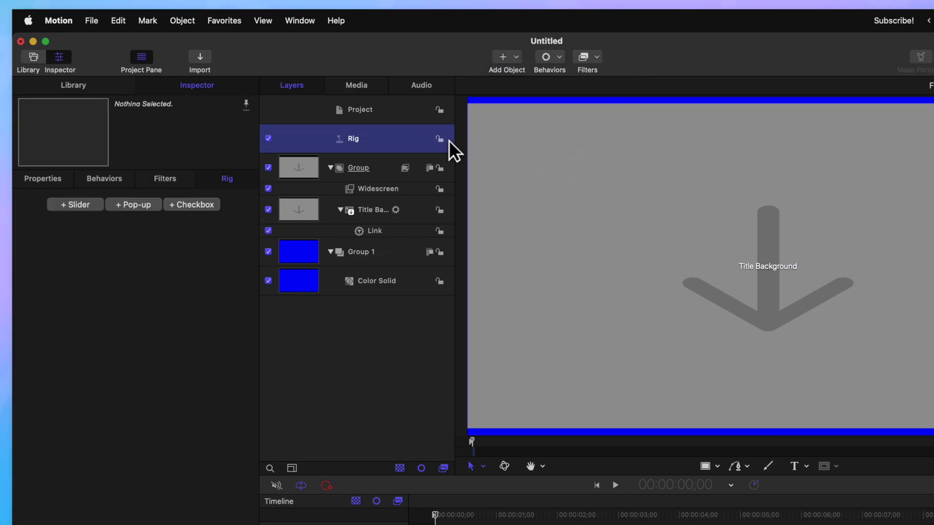
{"action": "left_click", "coordinate": [134, 205]}
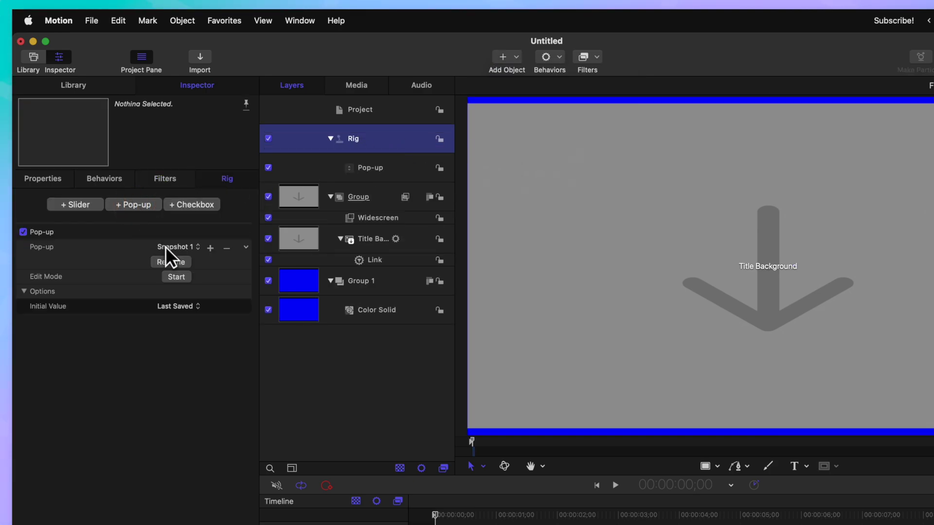
{"action": "left_click", "coordinate": [155, 261]}
{"action": "type", "text": "1"}
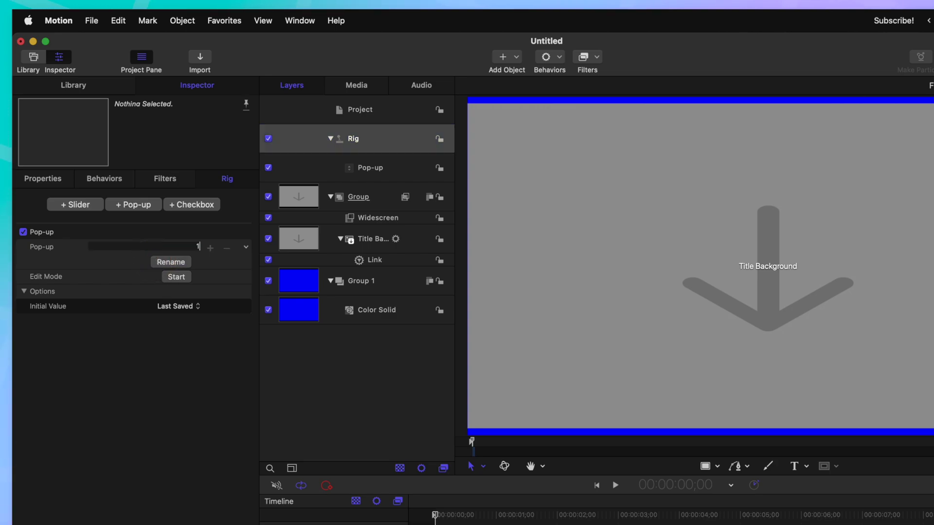
{"action": "type", "text": ".85 : 1"}
{"action": "key", "text": "Return"}
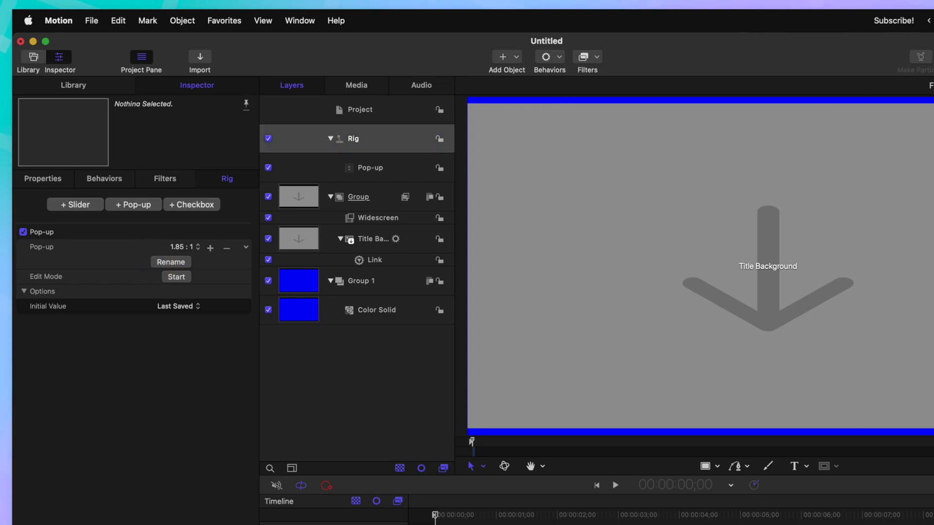
Rename the pop-up widget to Aspect Ratio and start rig edit mode
{"action": "left_click", "coordinate": [377, 167]}
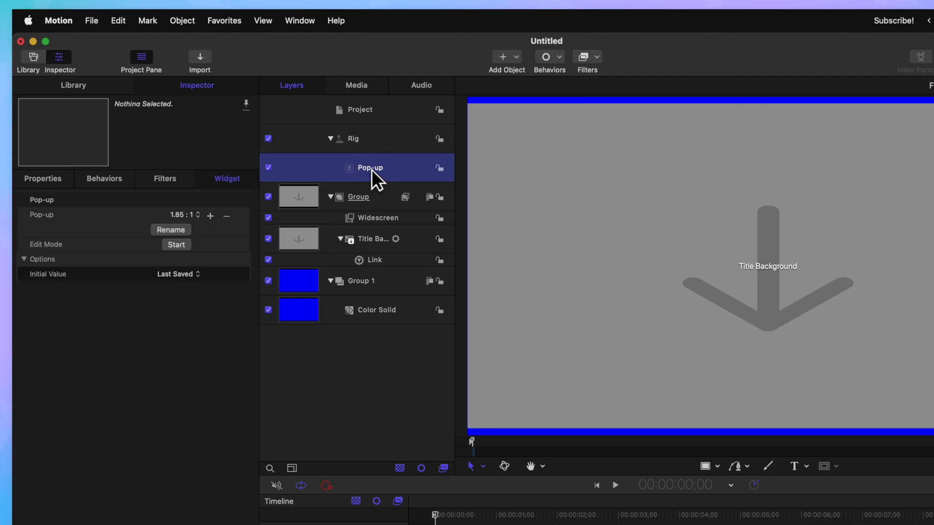
{"action": "double_click", "coordinate": [370, 166]}
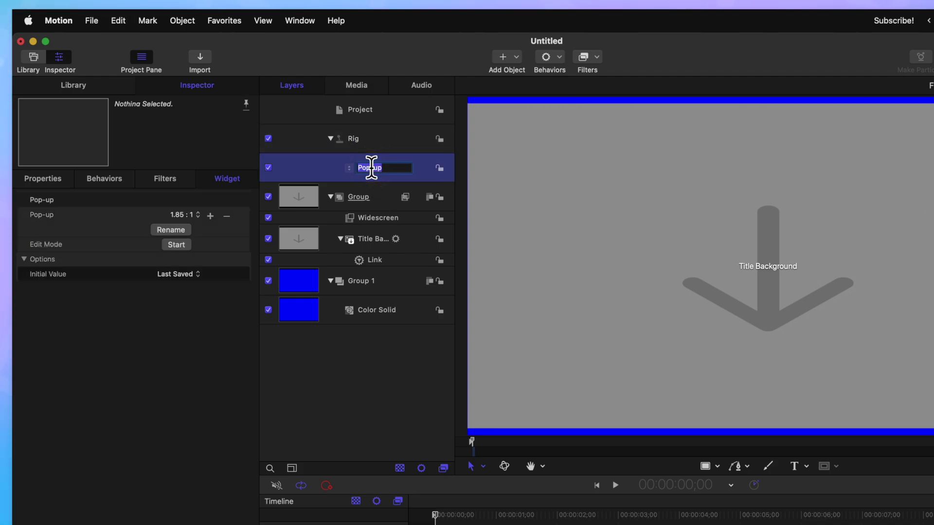
{"action": "type", "text": "Aspect Ratio"}
{"action": "key", "text": "Return"}
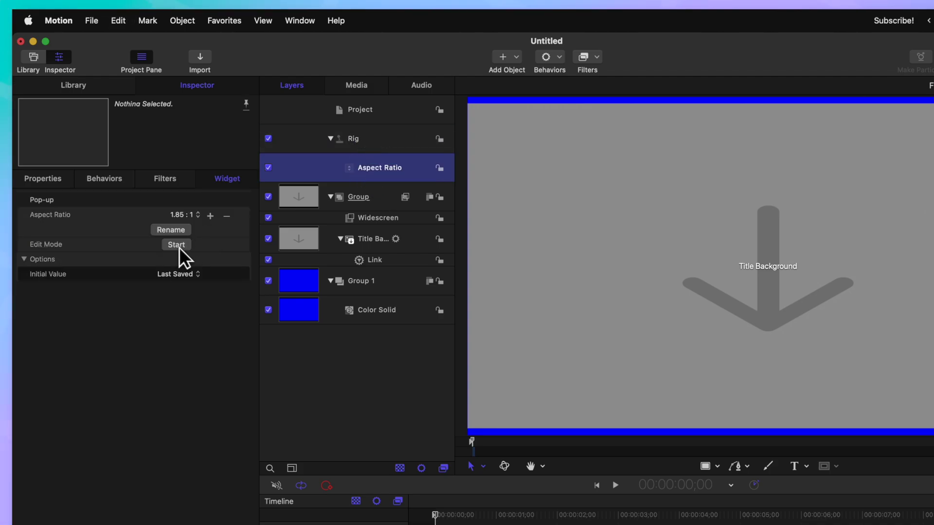
{"action": "left_click", "coordinate": [178, 246]}
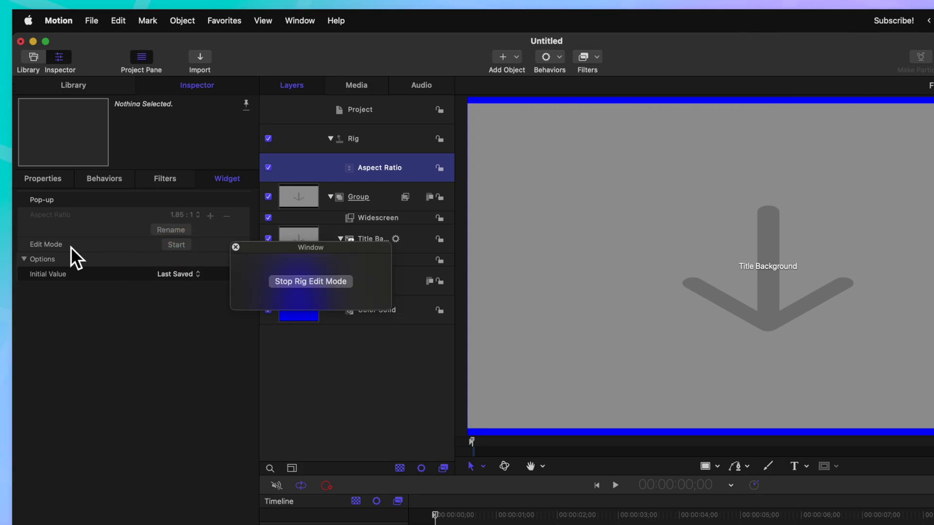
Enable Crop on the Color Solid and set its Bottom and Top crop to 25
{"action": "left_click", "coordinate": [307, 281]}
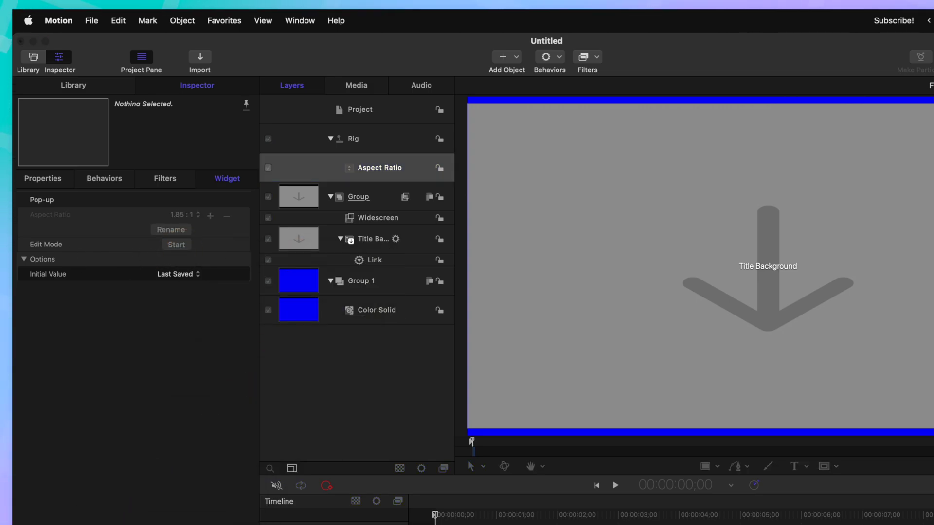
{"action": "left_click", "coordinate": [366, 306]}
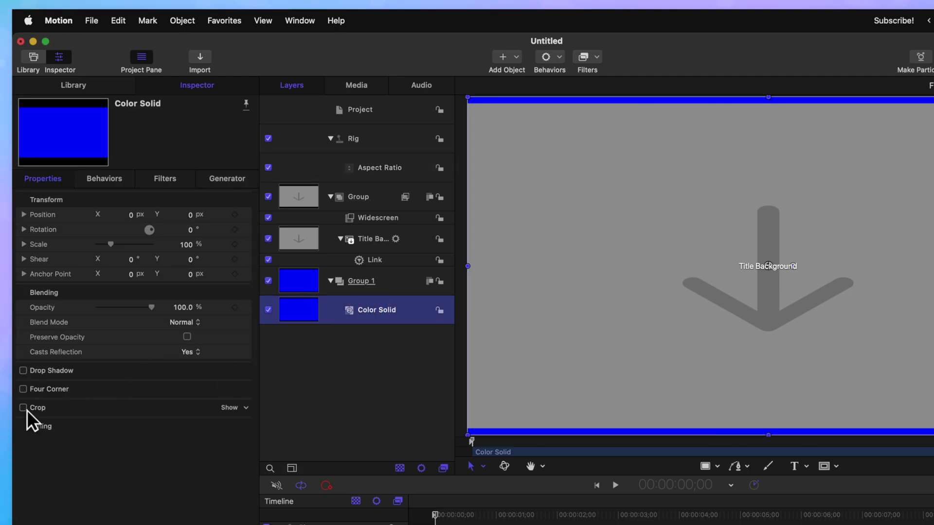
{"action": "left_click", "coordinate": [243, 408]}
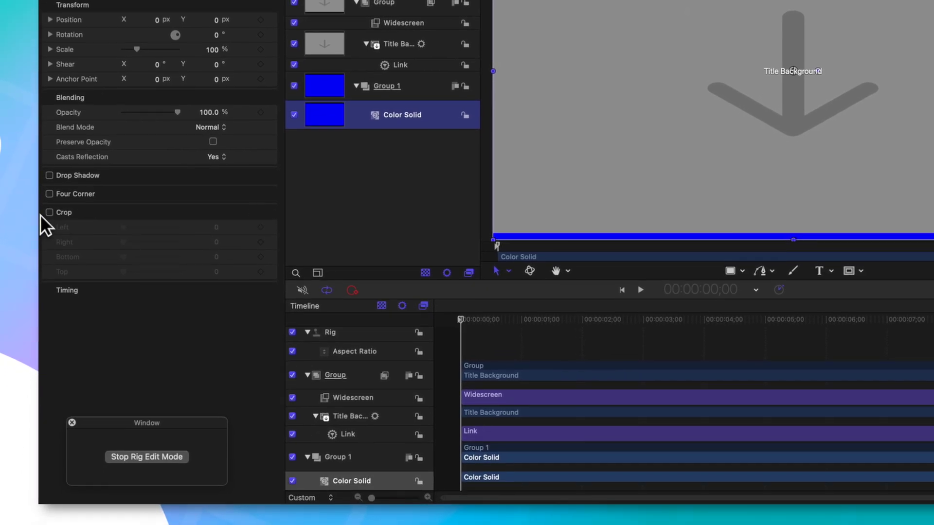
{"action": "left_click", "coordinate": [49, 213]}
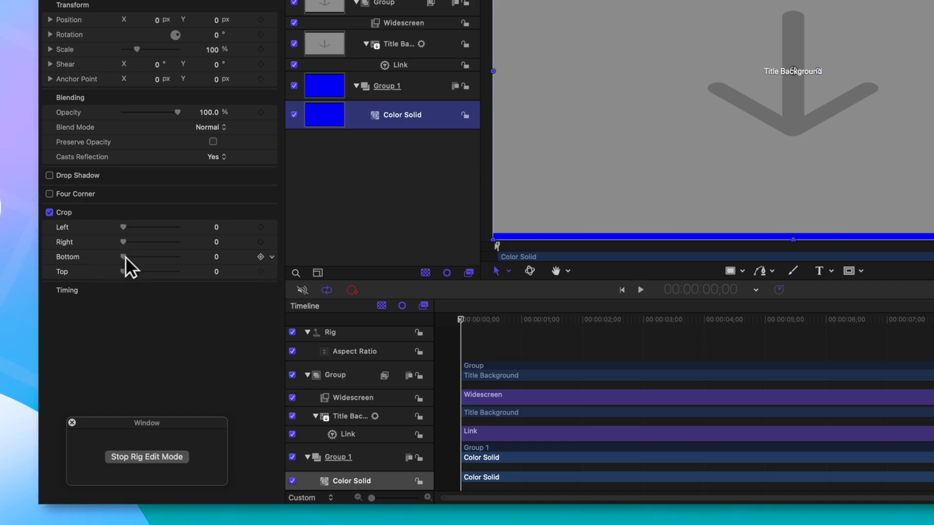
{"action": "left_click_drag", "start_coordinate": [125, 256], "coordinate": [132, 256]}
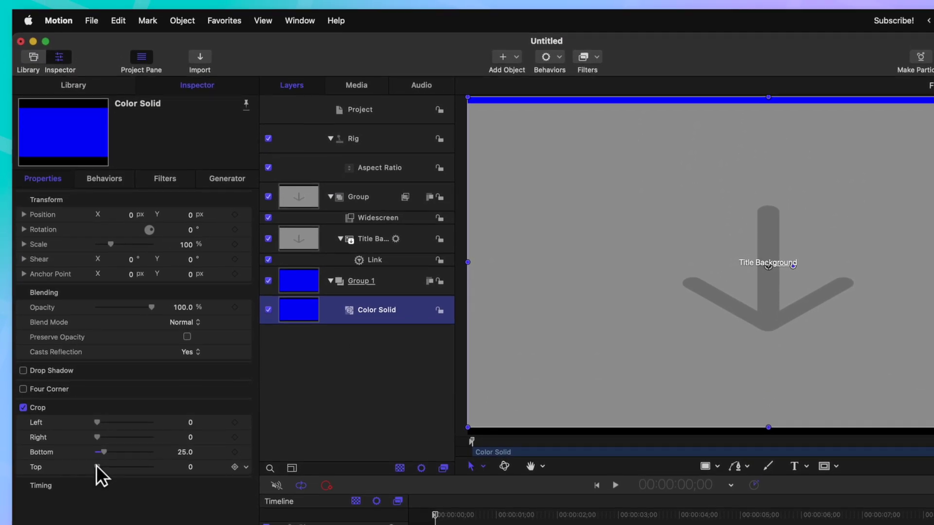
{"action": "left_click_drag", "start_coordinate": [102, 427], "coordinate": [108, 429]}
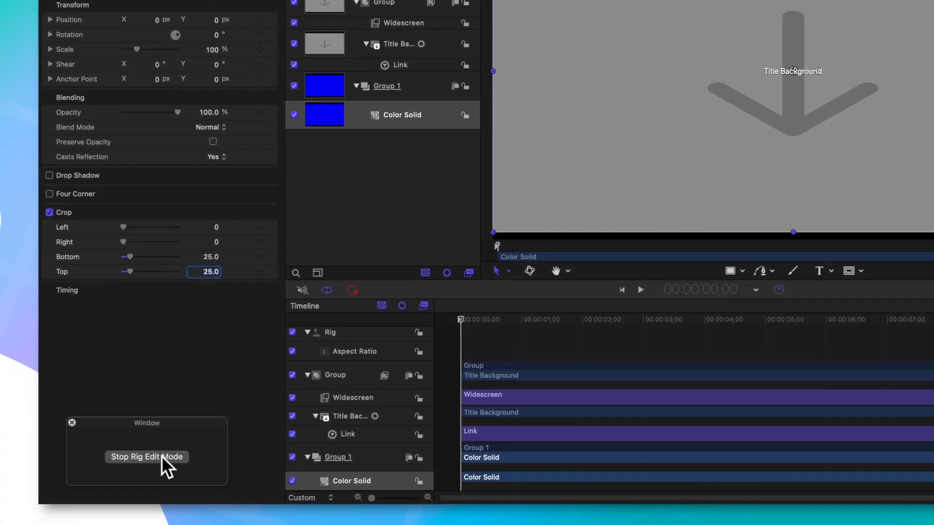
Stop rig edit mode and change the Widescreen filter's Aspect Ratio to 2.35 : 1
{"action": "left_click", "coordinate": [157, 493]}
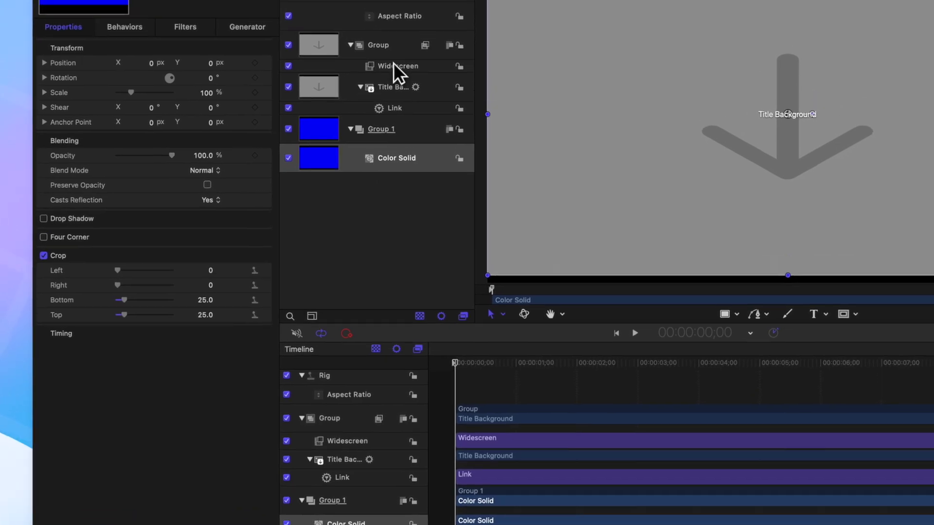
{"action": "left_click", "coordinate": [396, 23]}
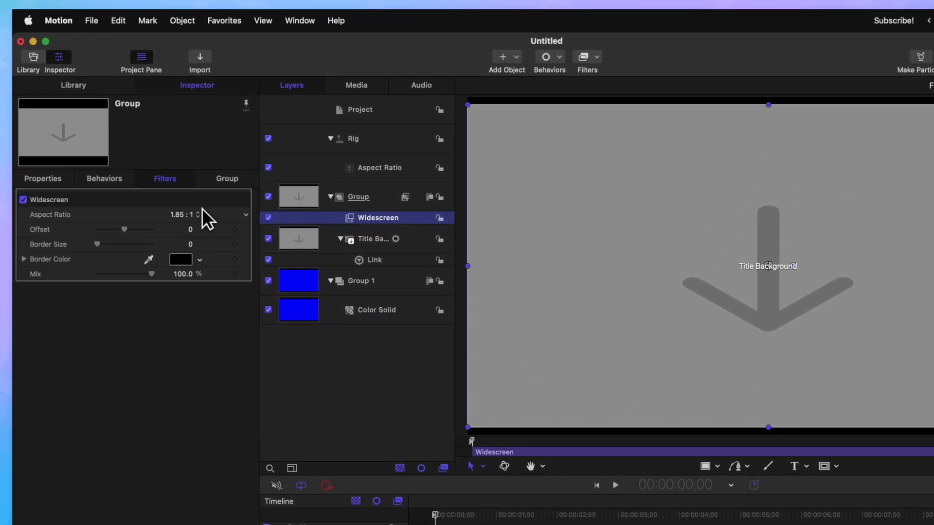
{"action": "left_click", "coordinate": [202, 210]}
{"action": "left_click", "coordinate": [194, 226]}
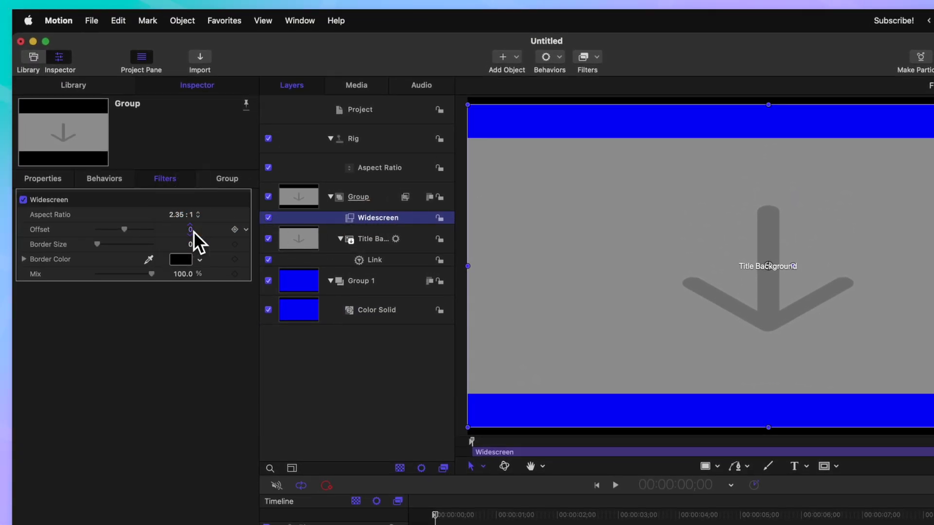
Switch the Aspect Ratio widget to Snapshot 2 and rename it 2.35 : 1
{"action": "left_click", "coordinate": [405, 167]}
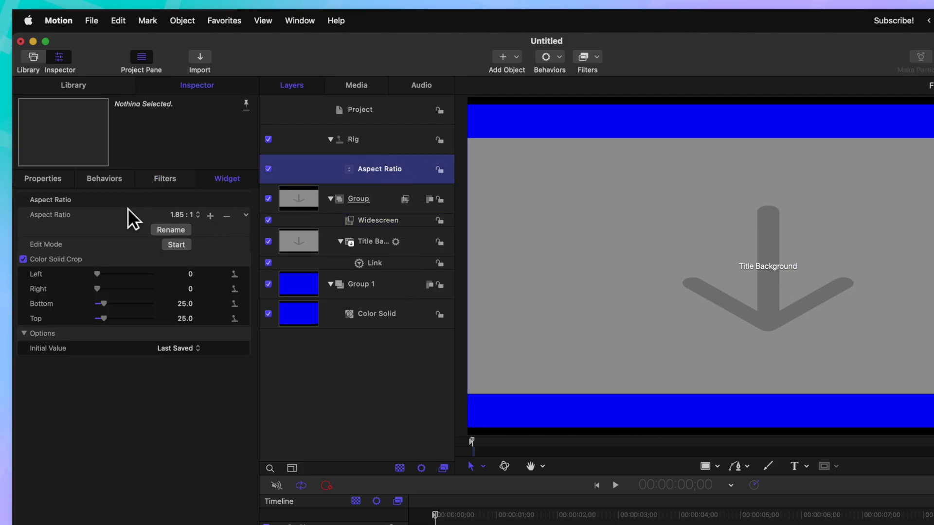
{"action": "left_click", "coordinate": [185, 214]}
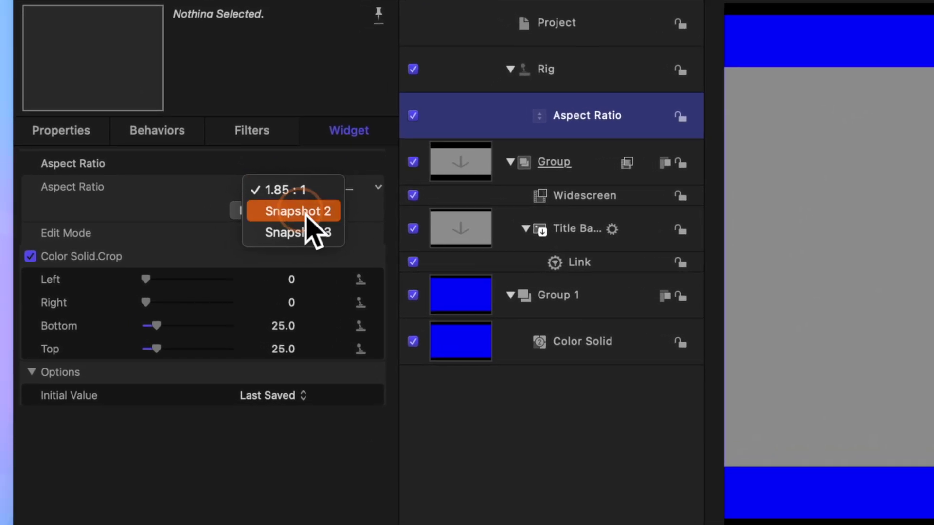
{"action": "left_click", "coordinate": [260, 219]}
{"action": "left_click", "coordinate": [279, 213]}
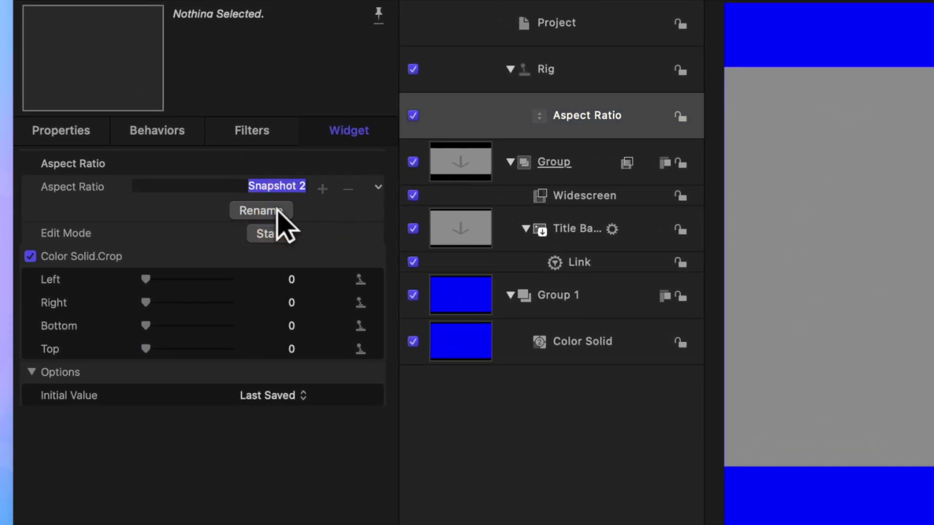
{"action": "type", "text": "2.3"}
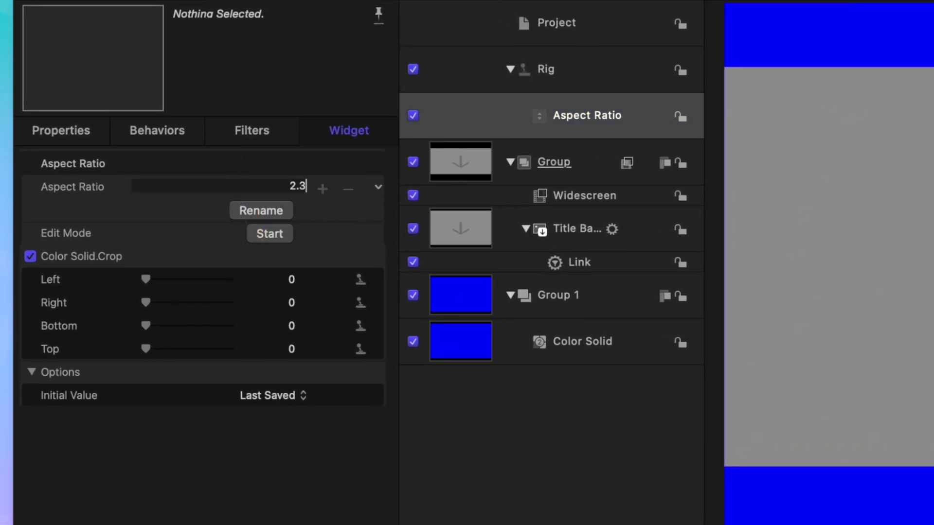
{"action": "type", "text": "5 : 1"}
{"action": "key", "text": "Return"}
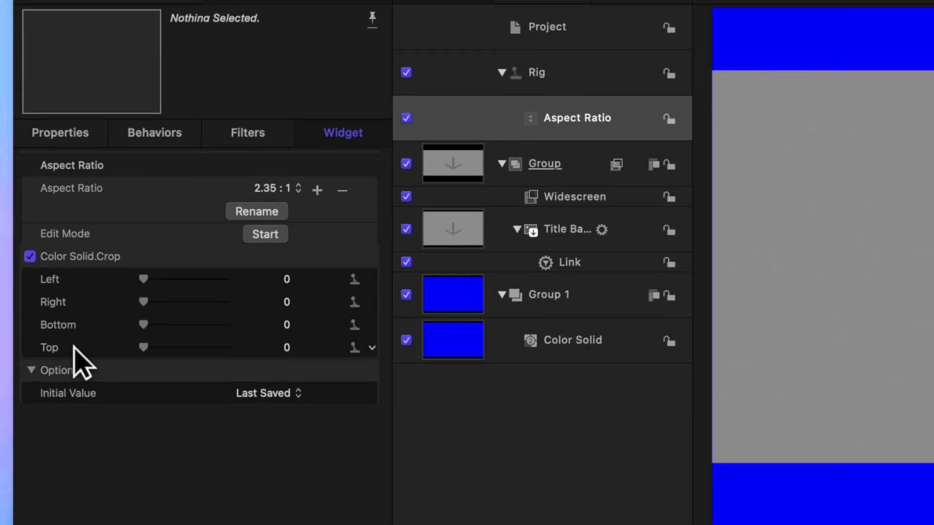
Set the Color Solid's Crop Bottom and Top to 130
{"action": "double_click", "coordinate": [291, 326]}
{"action": "type", "text": "130"}
{"action": "key", "text": "Tab"}
{"action": "type", "text": "130"}
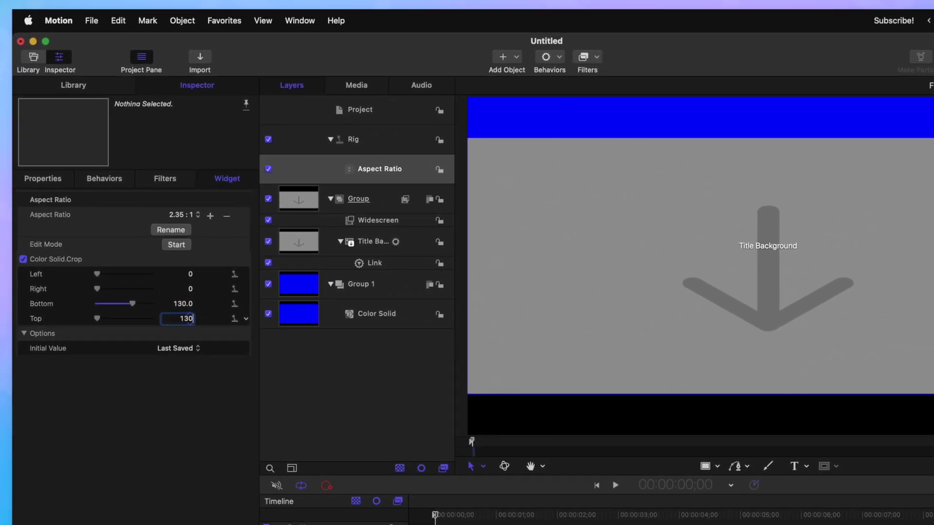
{"action": "key", "text": "Return"}
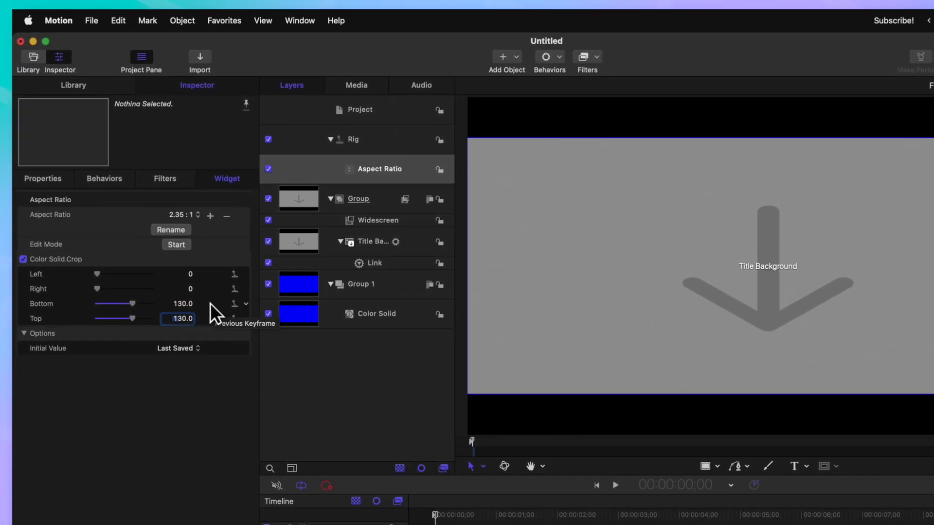
Switch to Snapshot 3 and rename it 2.55 : 1
{"action": "left_click", "coordinate": [187, 209]}
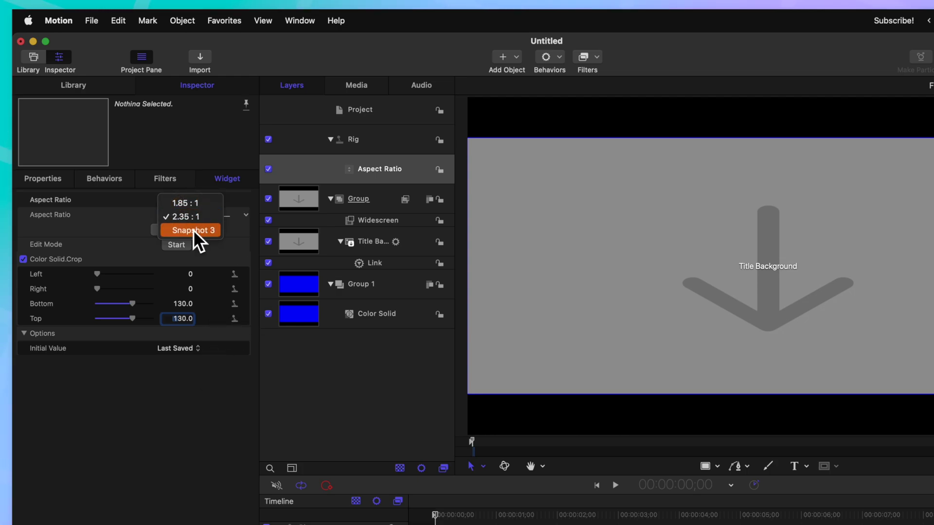
{"action": "left_click", "coordinate": [193, 230]}
{"action": "left_click", "coordinate": [176, 228]}
{"action": "type", "text": "2."}
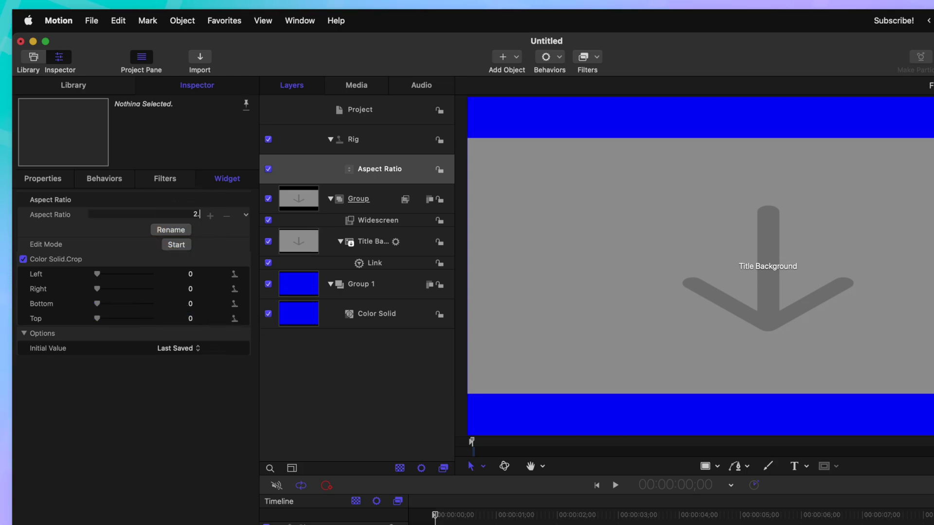
{"action": "type", "text": "55 : 1"}
{"action": "key", "text": "Return"}
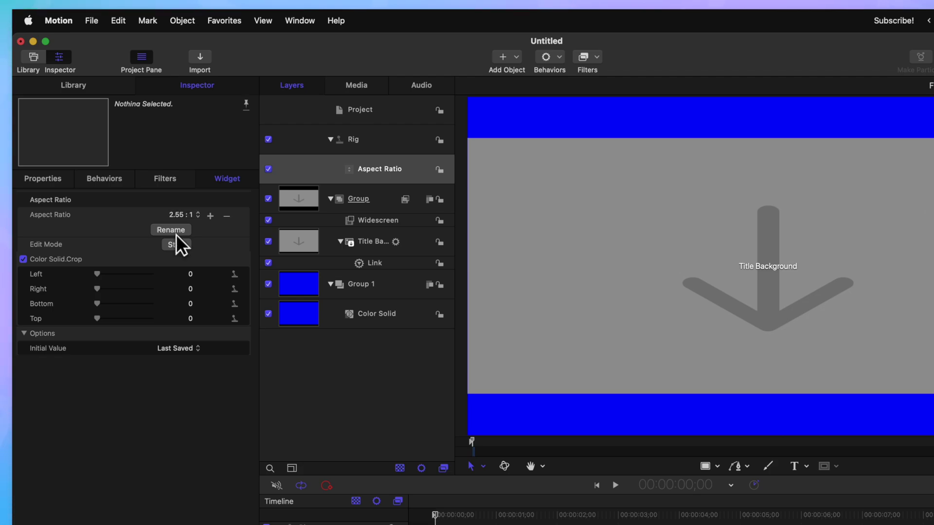
Set the Widescreen filter's Aspect Ratio to 2.55 : 1
{"action": "left_click", "coordinate": [406, 220]}
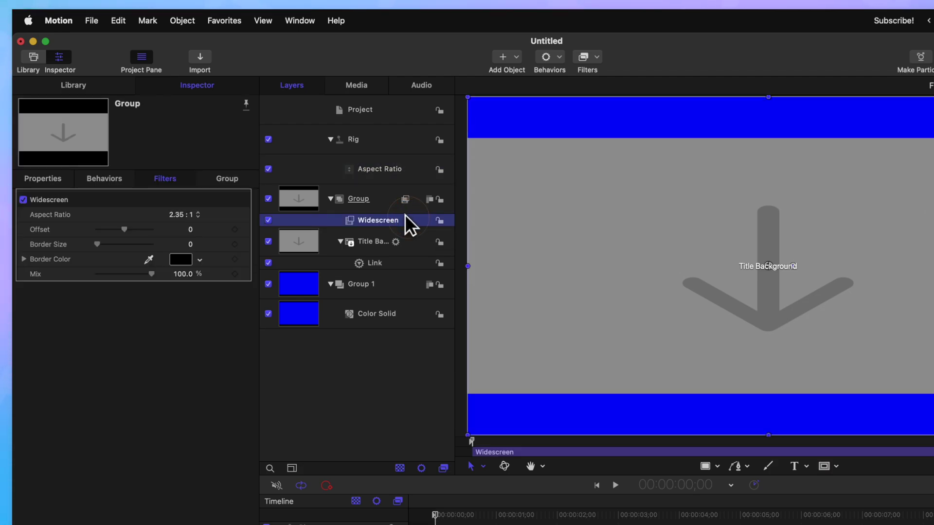
{"action": "left_click", "coordinate": [177, 214]}
{"action": "left_click", "coordinate": [191, 233]}
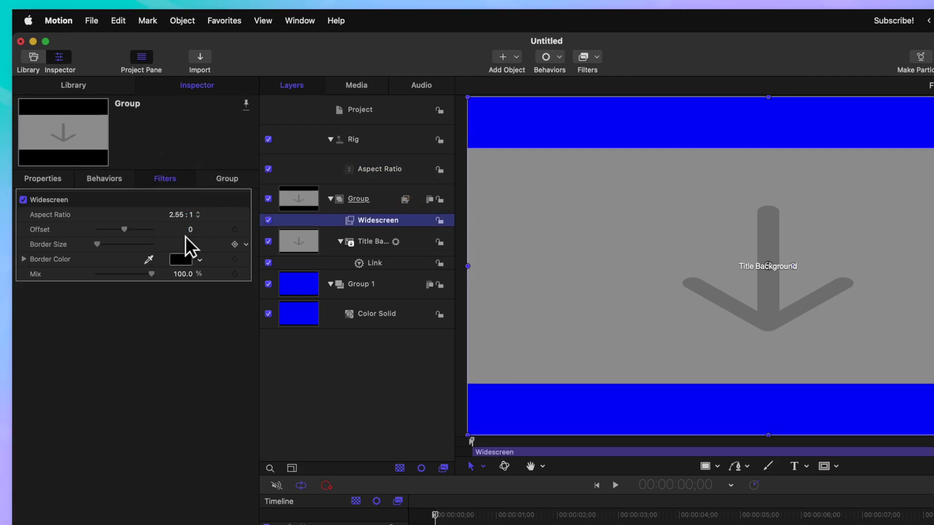
In the Aspect Ratio widget, set the Color Solid's Crop Bottom to 165
{"action": "left_click", "coordinate": [392, 170]}
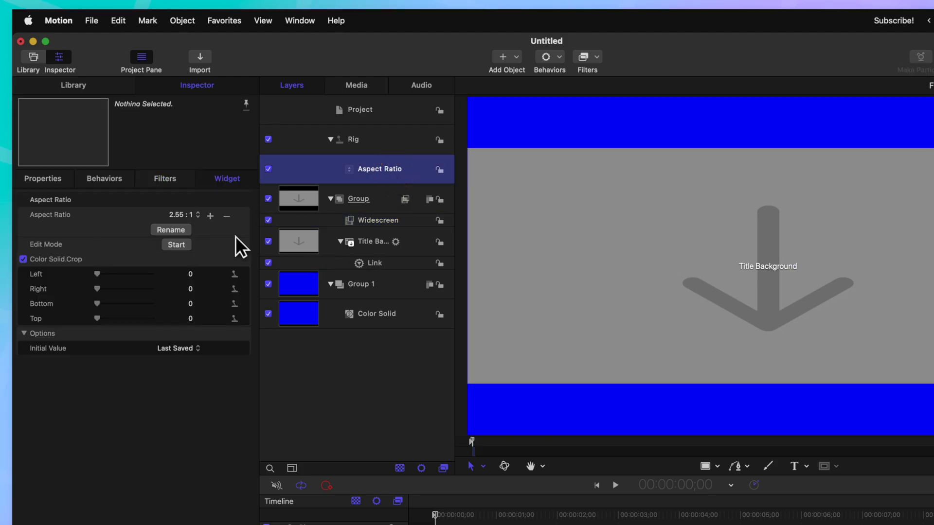
{"action": "left_click_drag", "start_coordinate": [98, 304], "coordinate": [138, 306]}
{"action": "left_click", "coordinate": [183, 304]}
{"action": "type", "text": "165"}
{"action": "key", "text": "Return"}
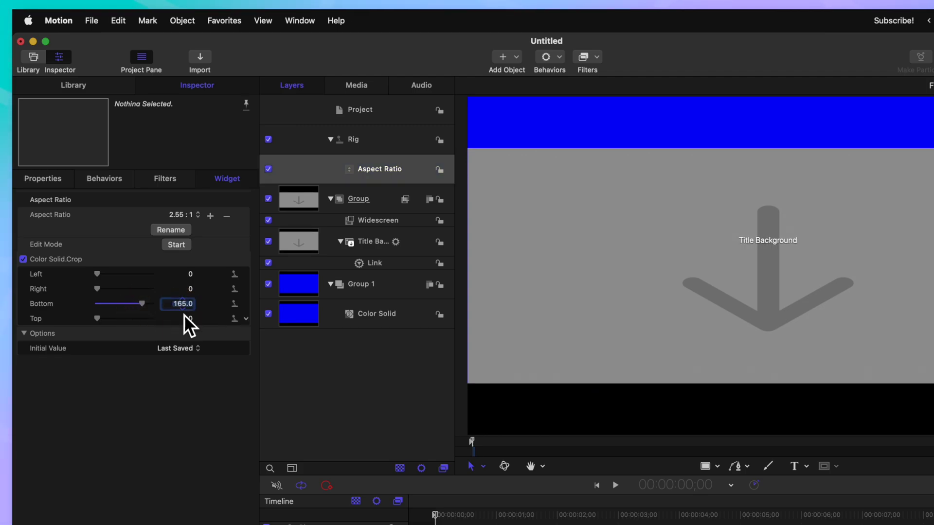
Add a new Aspect Ratio snapshot named 3.00
{"action": "left_click", "coordinate": [211, 216]}
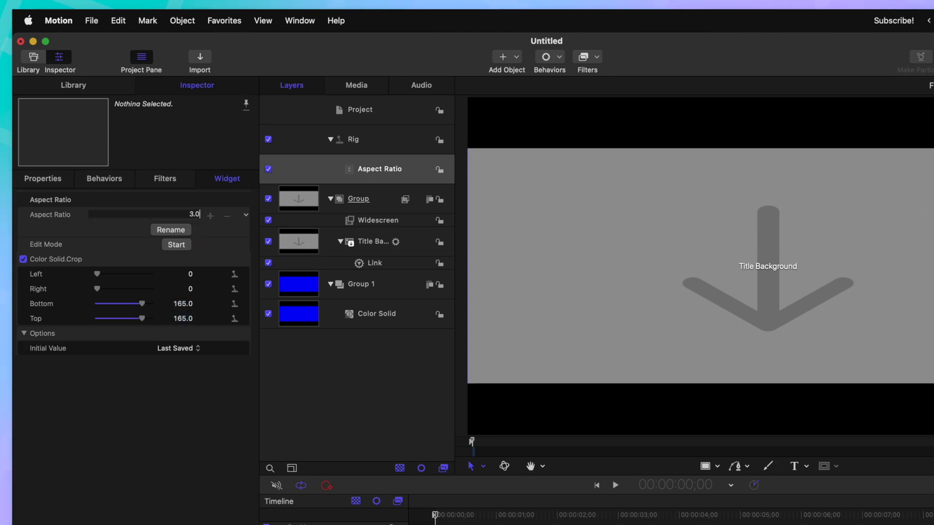
{"action": "type", "text": "3.00 :"}
{"action": "key", "text": "Return"}
Set the Widescreen filter's Aspect Ratio to 3.00 : 1
{"action": "left_click", "coordinate": [378, 220]}
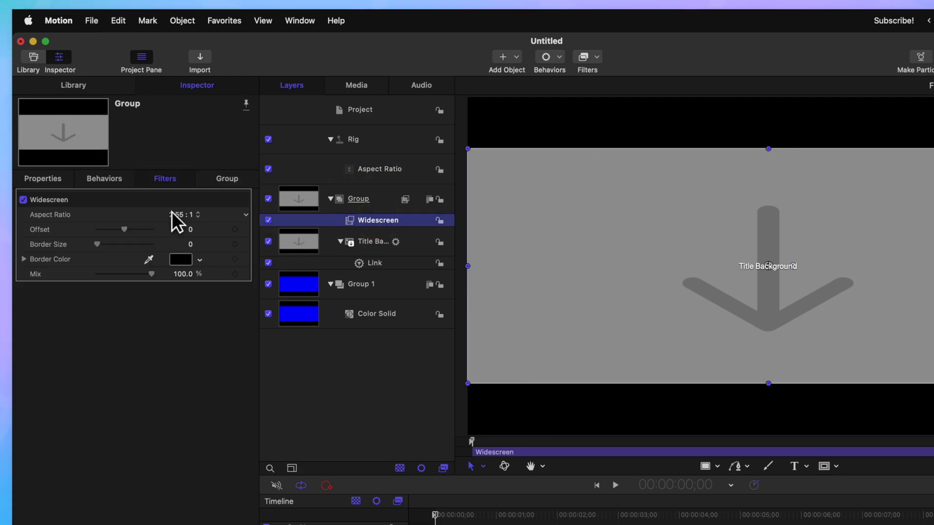
{"action": "left_click", "coordinate": [180, 214]}
{"action": "left_click", "coordinate": [188, 231]}
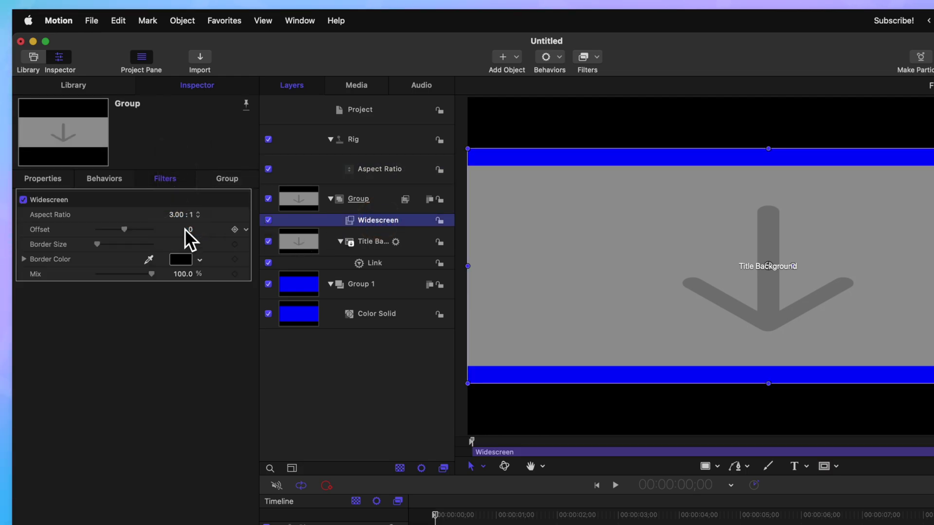
In the Aspect Ratio widget, set the Color Solid's Crop Bottom to 220
{"action": "left_click", "coordinate": [366, 172]}
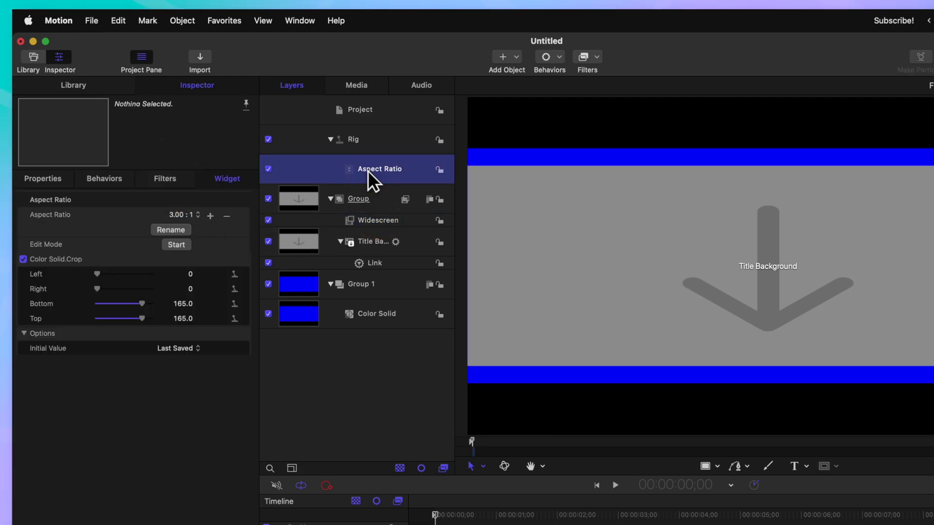
{"action": "mouse_move", "coordinate": [149, 300]}
{"action": "left_mouse_down"}
{"action": "mouse_move", "coordinate": [159, 300]}
{"action": "mouse_move", "coordinate": [156, 315]}
{"action": "left_mouse_up"}
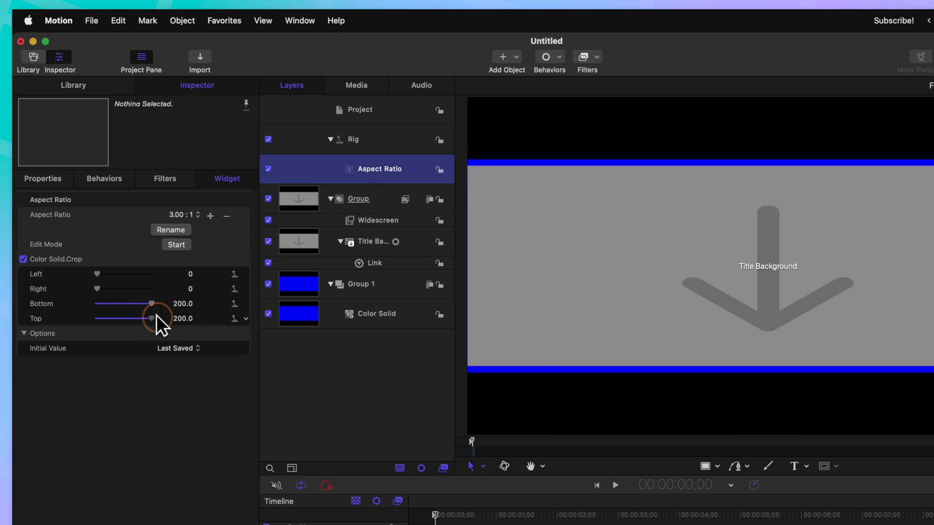
{"action": "left_click", "coordinate": [181, 305]}
{"action": "type", "text": "220"}
{"action": "key", "text": "Return"}
Set the Top crop to 220, disable the Color Solid layer, and select Title Background's Link behavior
{"action": "left_click", "coordinate": [182, 317]}
{"action": "type", "text": "220"}
{"action": "key", "text": "Return"}
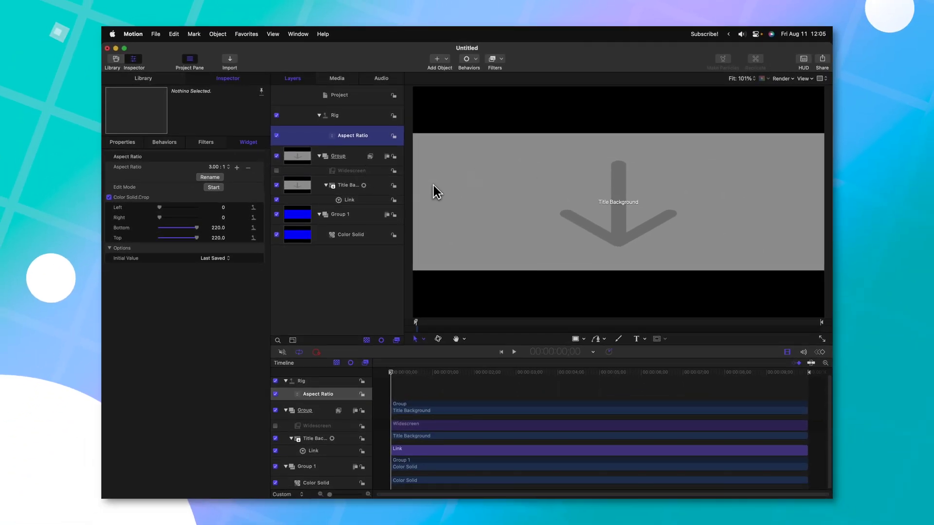
{"action": "left_click", "coordinate": [277, 234]}
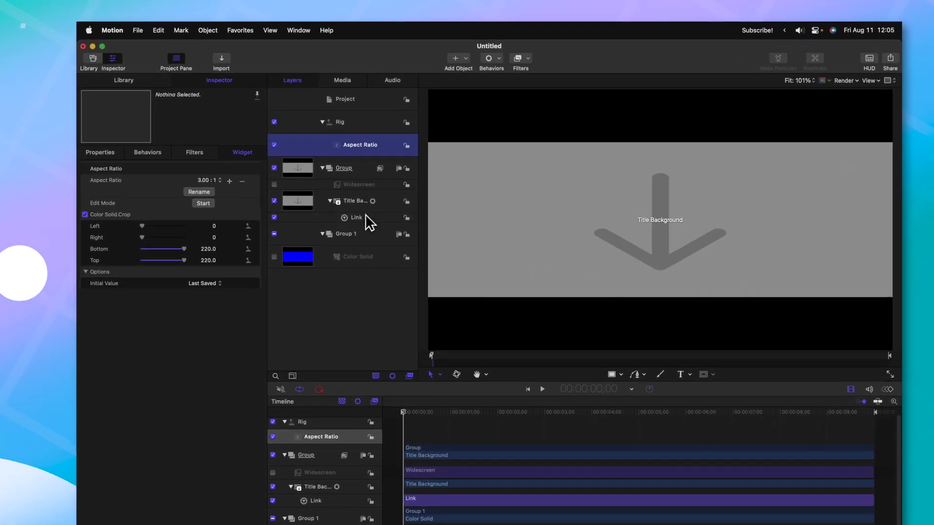
{"action": "left_click", "coordinate": [366, 218]}
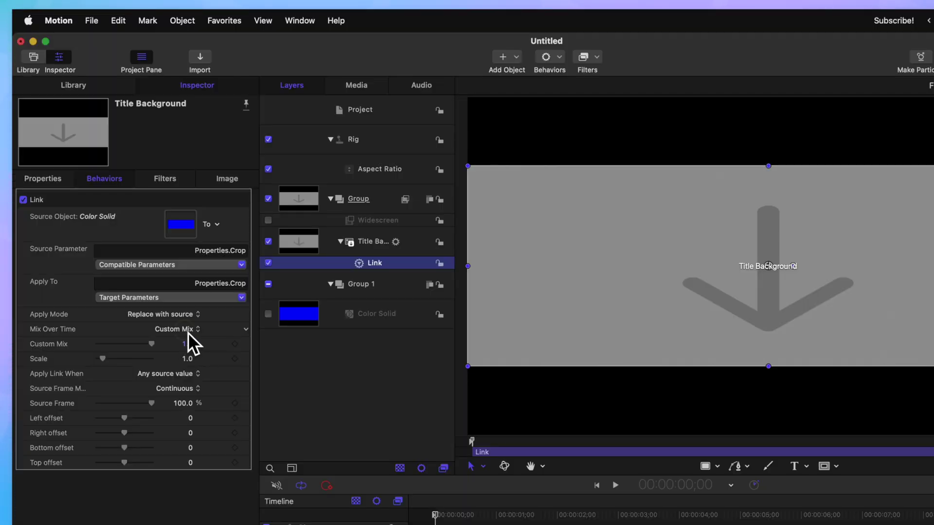
Set the Link's Mix Over Time to Ease In/Out with a Mix Time Range of 30
{"action": "left_click", "coordinate": [185, 335]}
{"action": "left_click", "coordinate": [199, 278]}
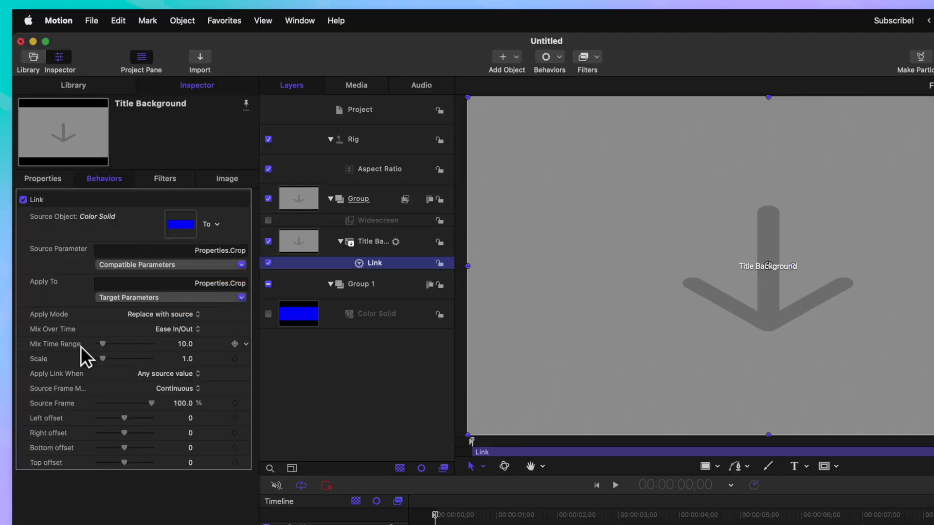
{"action": "left_click", "coordinate": [185, 343]}
{"action": "type", "text": "30"}
{"action": "key", "text": "Return"}
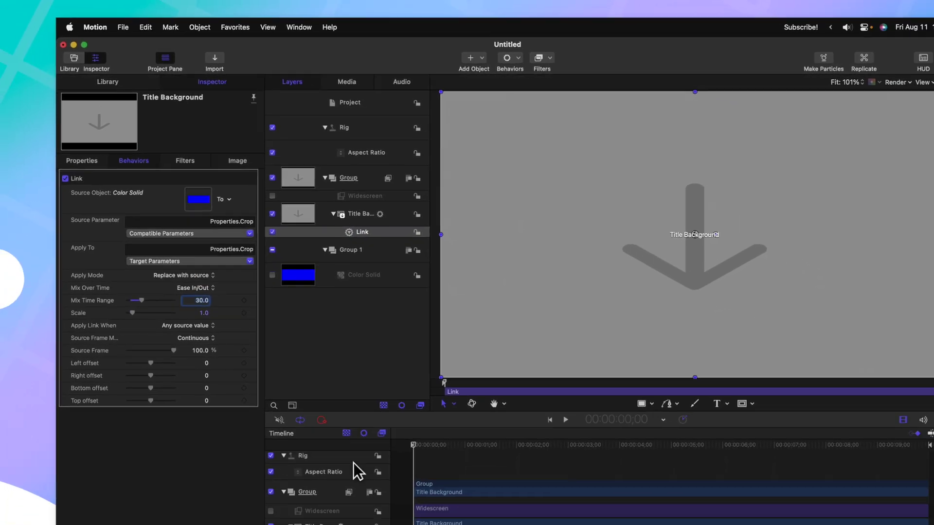
Play the animation to preview the easing, replaying from about eight seconds
{"action": "key", "text": "space"}
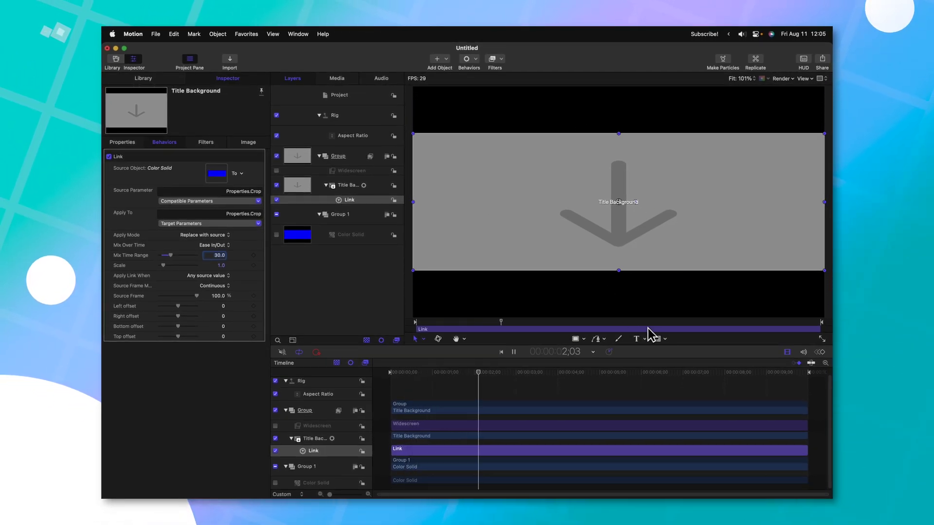
{"action": "left_click", "coordinate": [751, 372]}
{"action": "key", "text": "space"}
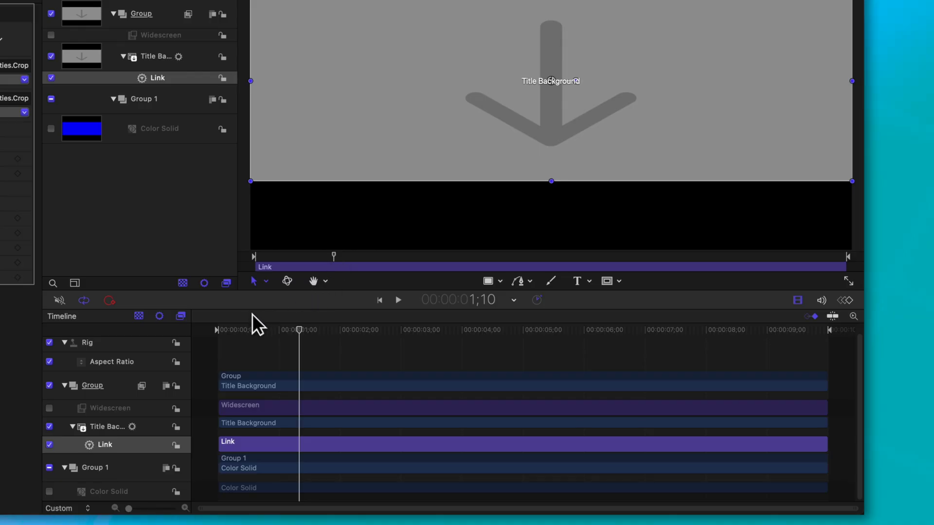
Add a marker at about one second and set its type to Build In - Optional
{"action": "left_click_drag", "start_coordinate": [268, 326], "coordinate": [278, 324]}
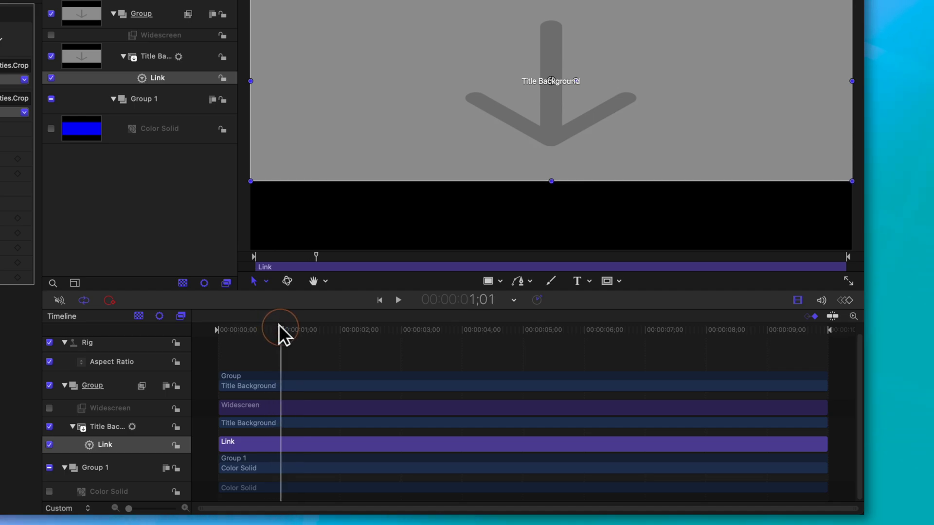
{"action": "key", "text": "shift+m"}
{"action": "left_click", "coordinate": [262, 330]}
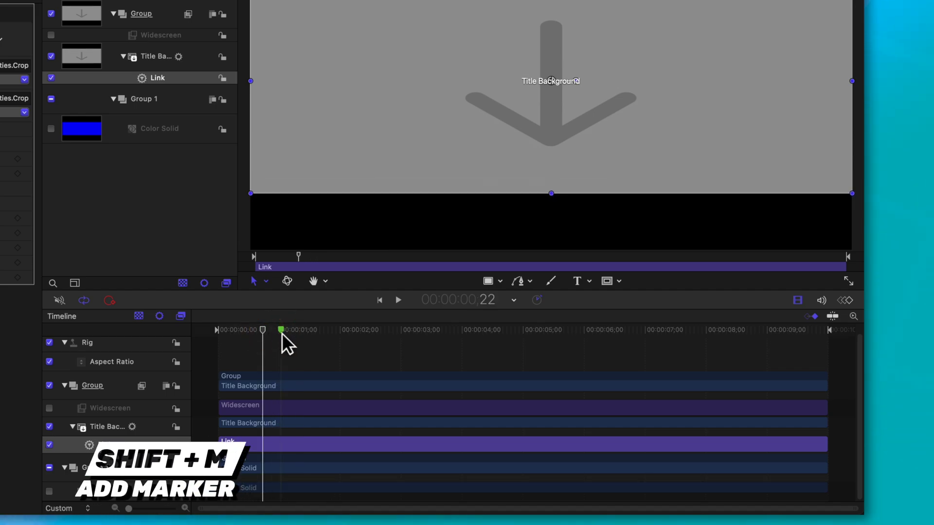
{"action": "right_click", "coordinate": [281, 331]}
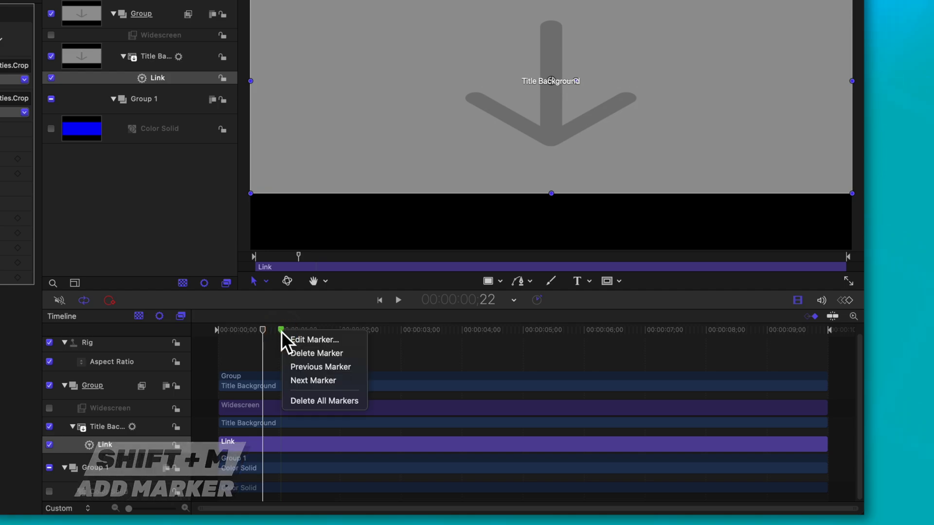
{"action": "left_click", "coordinate": [290, 338]}
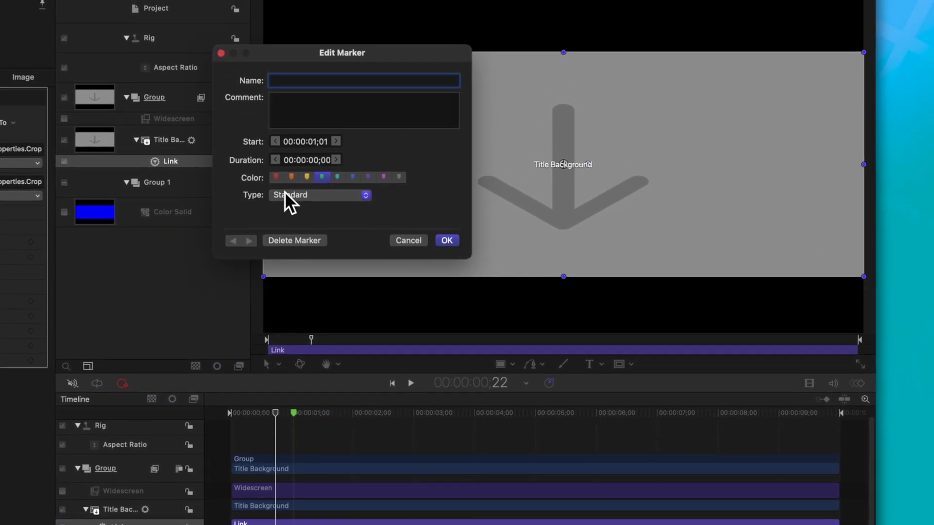
{"action": "left_click", "coordinate": [293, 112]}
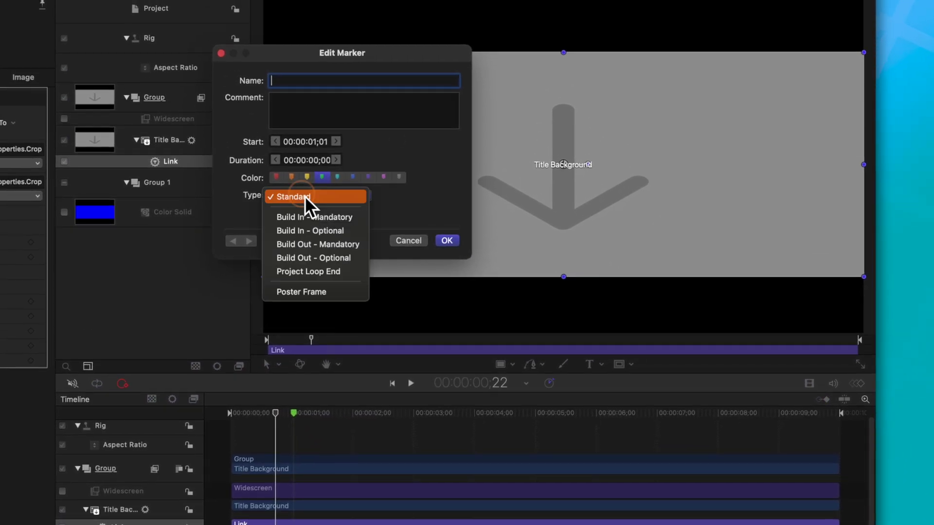
{"action": "left_click", "coordinate": [338, 232]}
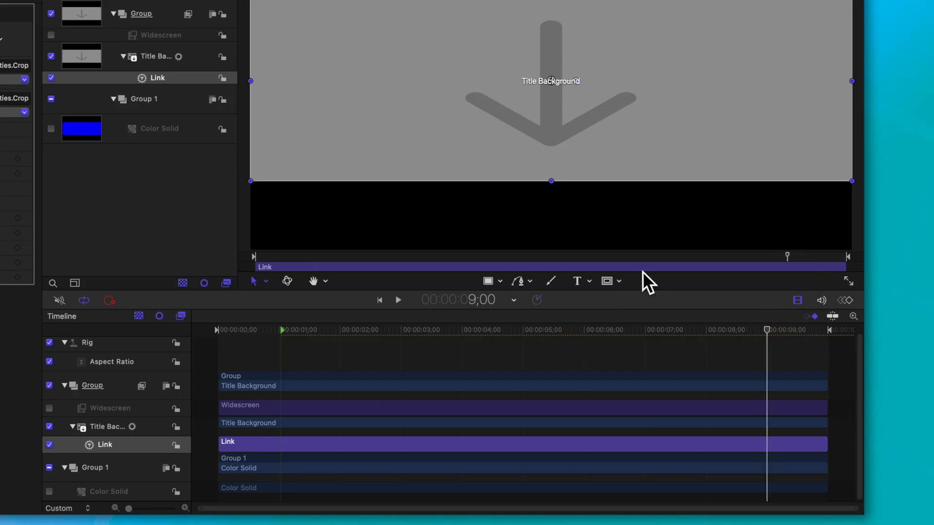
Set the nine-second marker's type to Build Out - Optional
{"action": "left_click", "coordinate": [744, 325]}
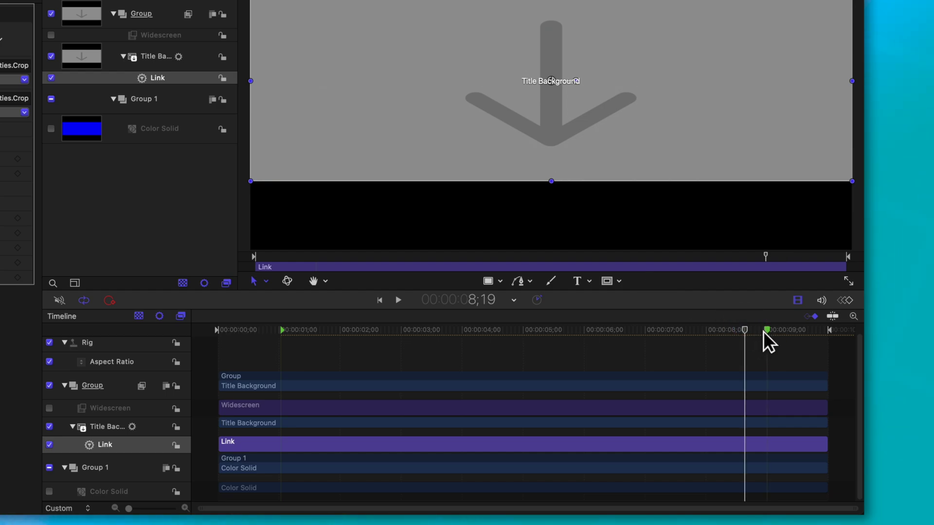
{"action": "right_click", "coordinate": [765, 331]}
{"action": "left_click", "coordinate": [784, 336]}
{"action": "left_click", "coordinate": [342, 180]}
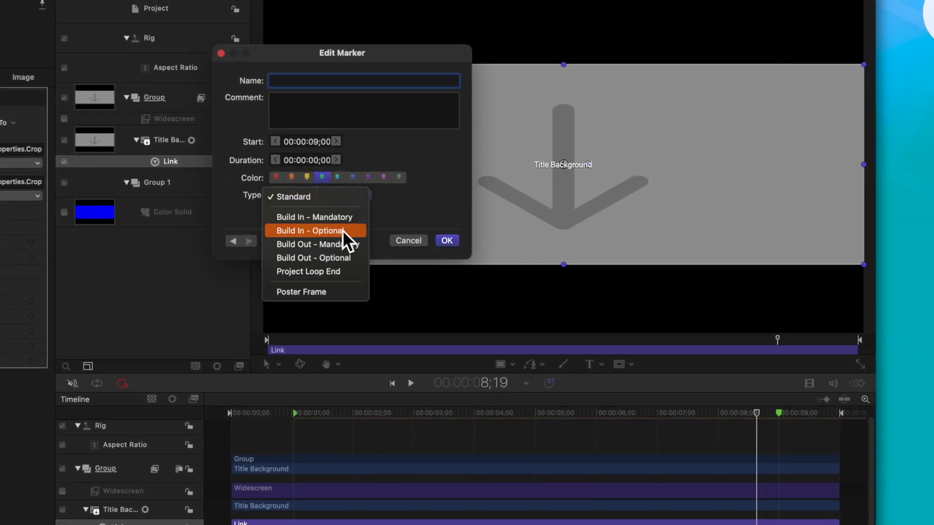
{"action": "left_click", "coordinate": [347, 262]}
{"action": "left_click", "coordinate": [484, 249]}
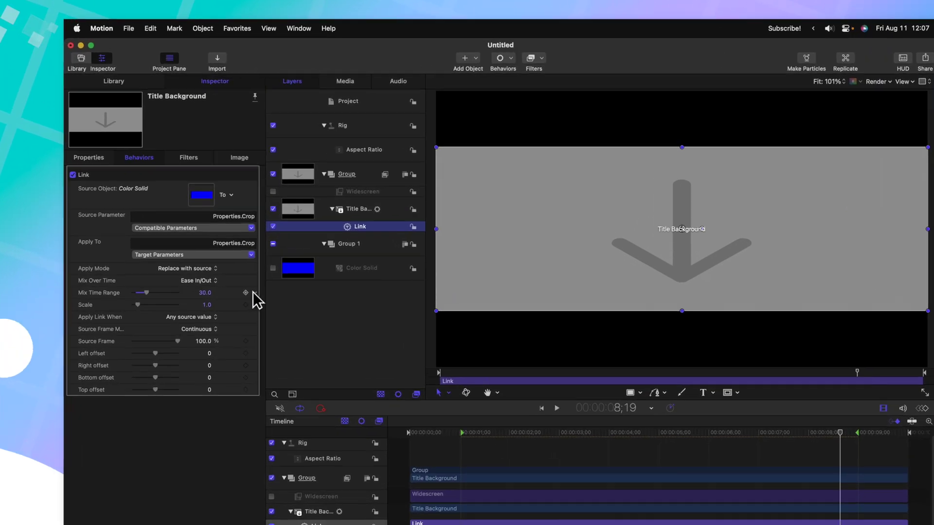
Rig Mix Time Range to a new slider ranging 0 to 1 and test it
{"action": "left_click", "coordinate": [261, 256]}
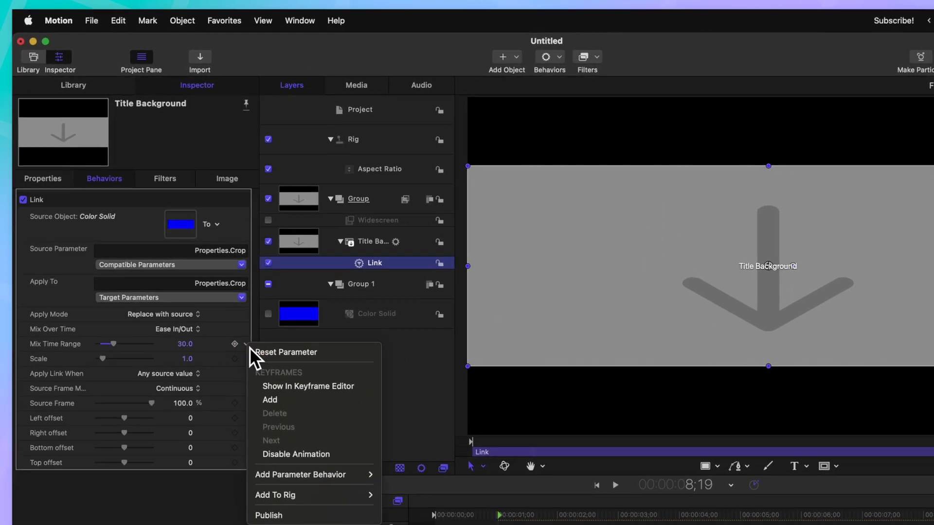
{"action": "mouse_move", "coordinate": [281, 484]}
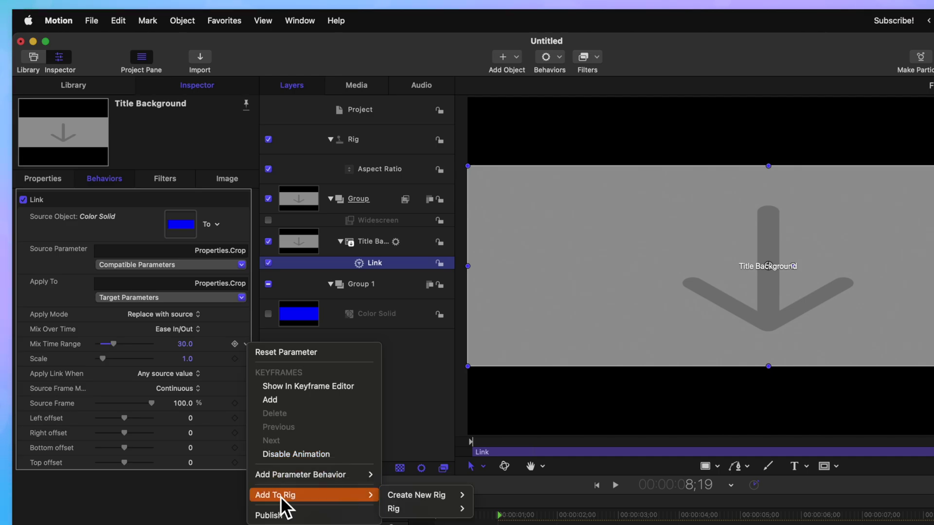
{"action": "mouse_move", "coordinate": [419, 508]}
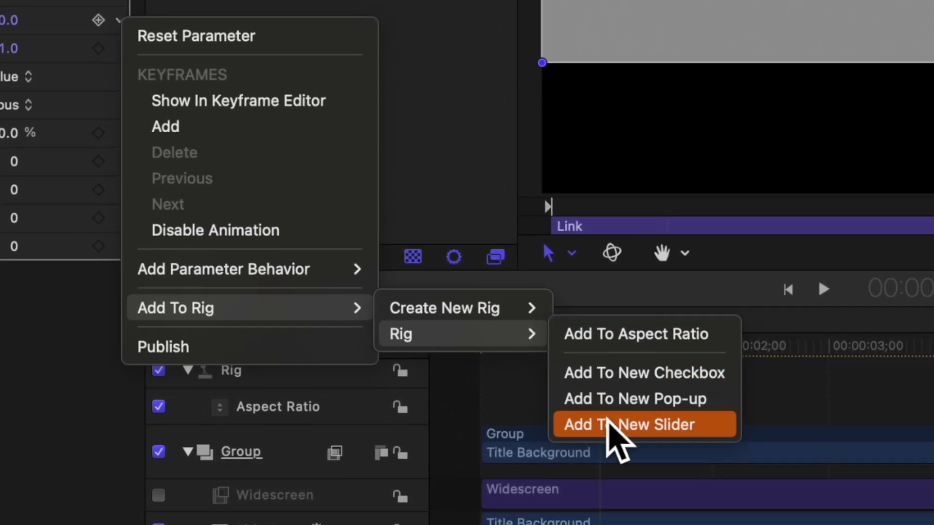
{"action": "left_click", "coordinate": [586, 451]}
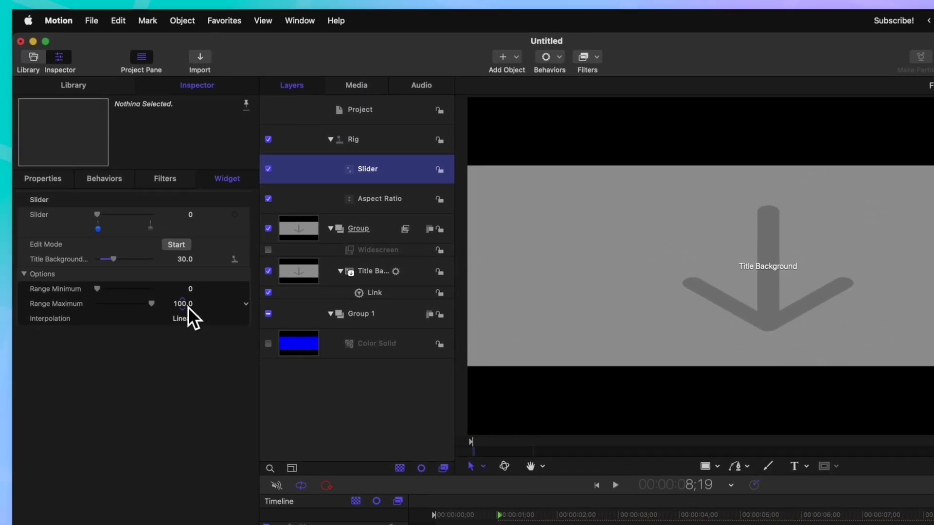
{"action": "left_click", "coordinate": [188, 307]}
{"action": "type", "text": "1"}
{"action": "key", "text": "Return"}
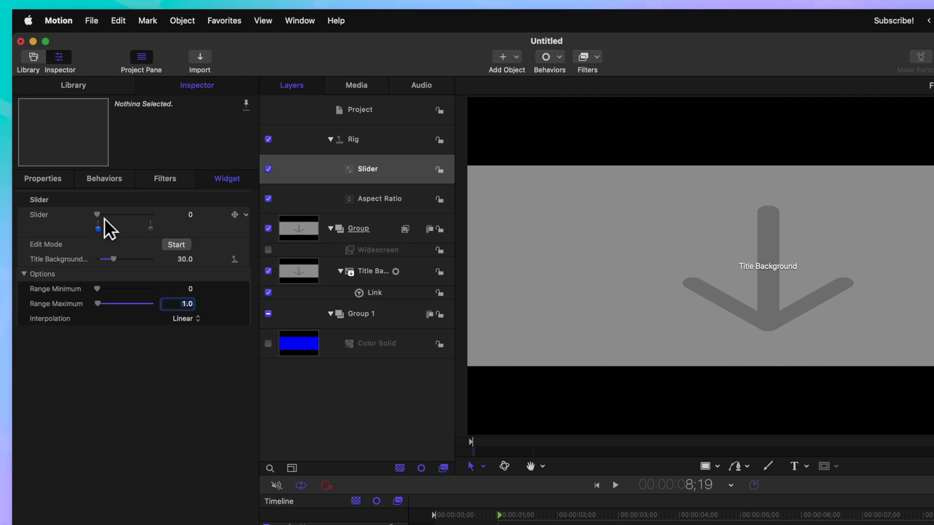
{"action": "left_click_drag", "start_coordinate": [108, 258], "coordinate": [36, 258]}
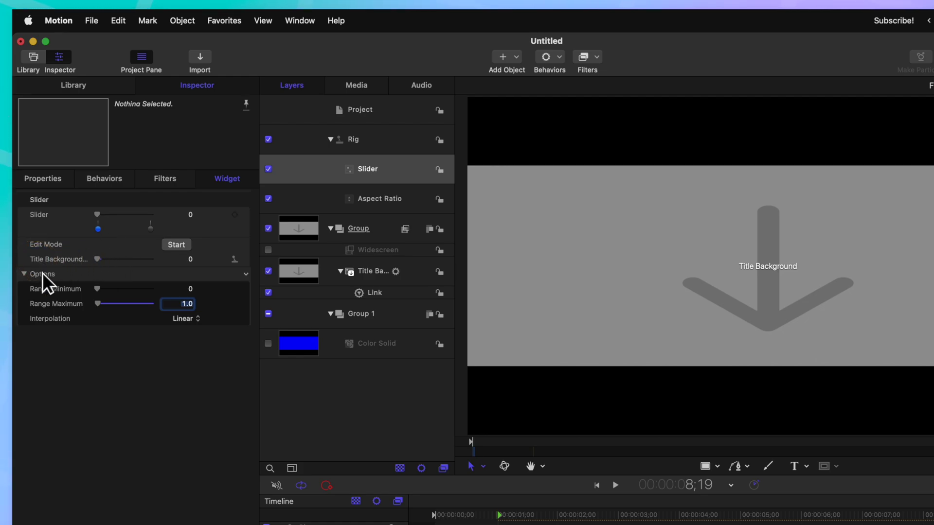
{"action": "left_click_drag", "start_coordinate": [113, 214], "coordinate": [165, 212]}
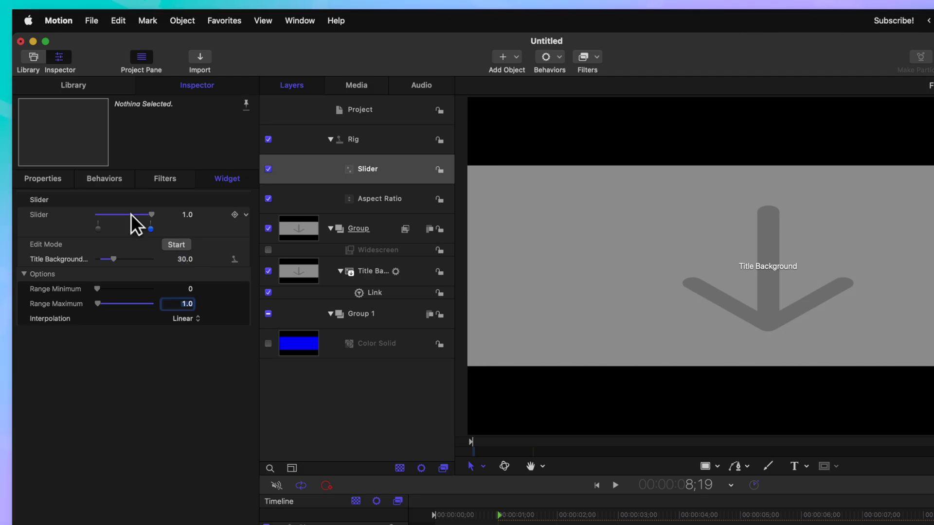
{"action": "left_click_drag", "start_coordinate": [131, 214], "coordinate": [177, 223]}
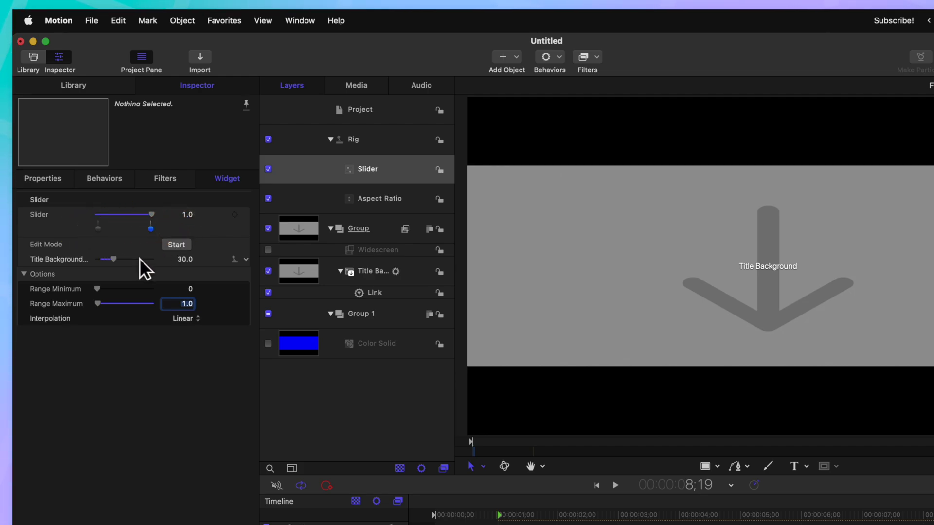
Rename the slider to Speed and publish both Speed and Aspect Ratio
{"action": "double_click", "coordinate": [368, 168]}
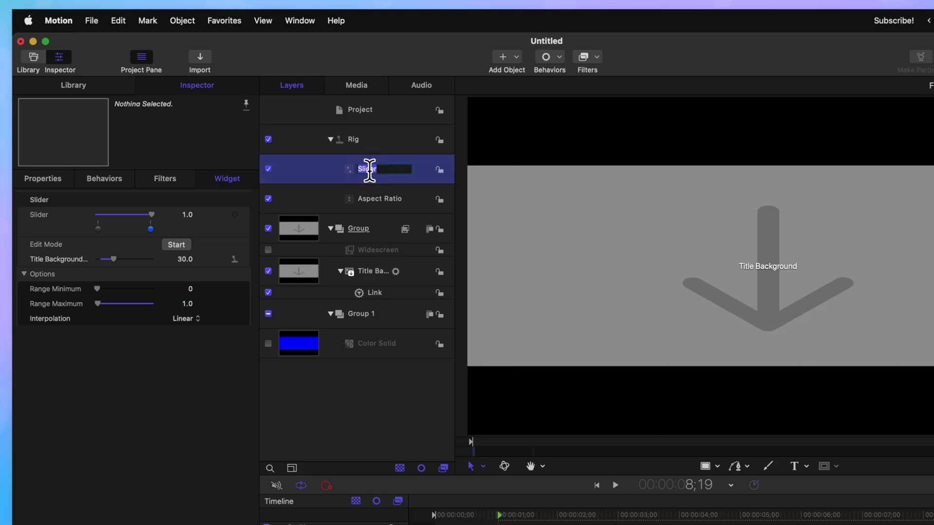
{"action": "type", "text": "Speed"}
{"action": "key", "text": "Return"}
{"action": "left_click", "coordinate": [247, 215]}
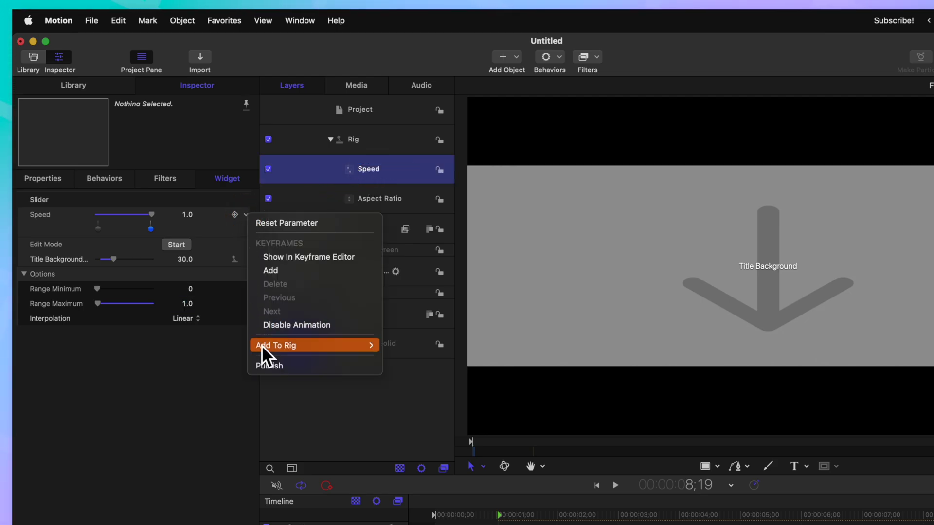
{"action": "left_click", "coordinate": [268, 365]}
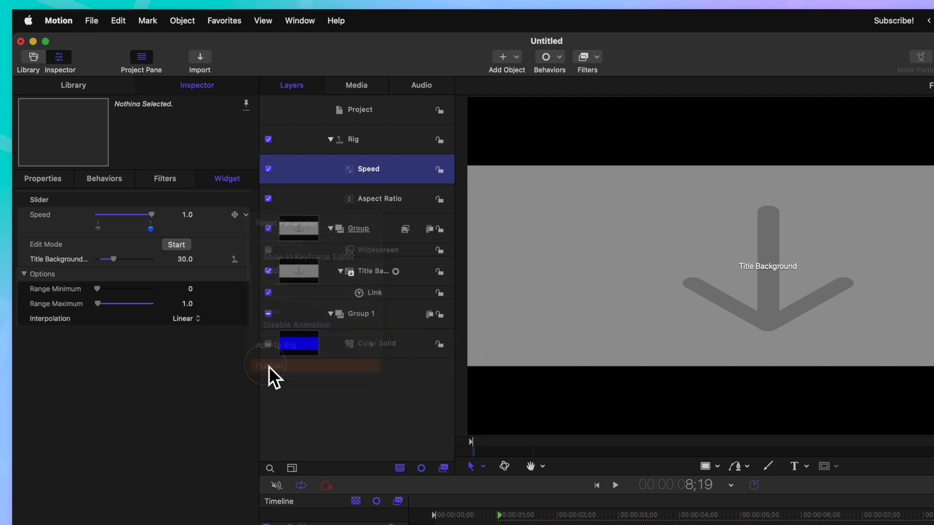
{"action": "left_click", "coordinate": [390, 190]}
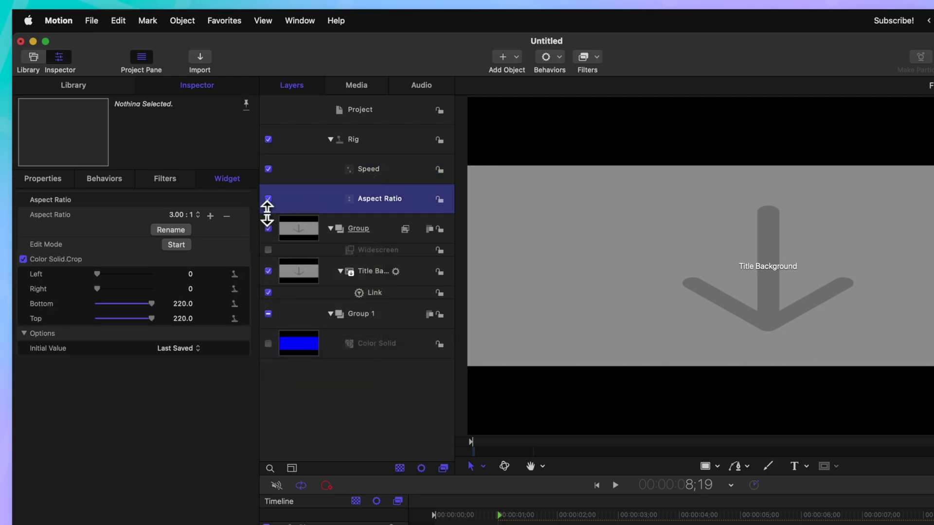
{"action": "left_click", "coordinate": [245, 215]}
{"action": "left_click", "coordinate": [254, 387]}
In the project's Publishing parameters, set Speed to 0.5 and play the preview
{"action": "left_click", "coordinate": [410, 114]}
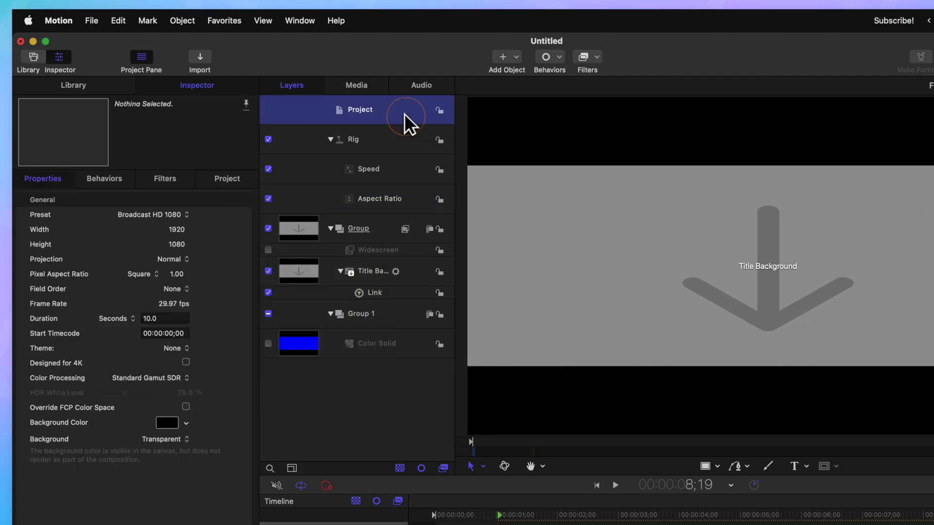
{"action": "left_click", "coordinate": [223, 182]}
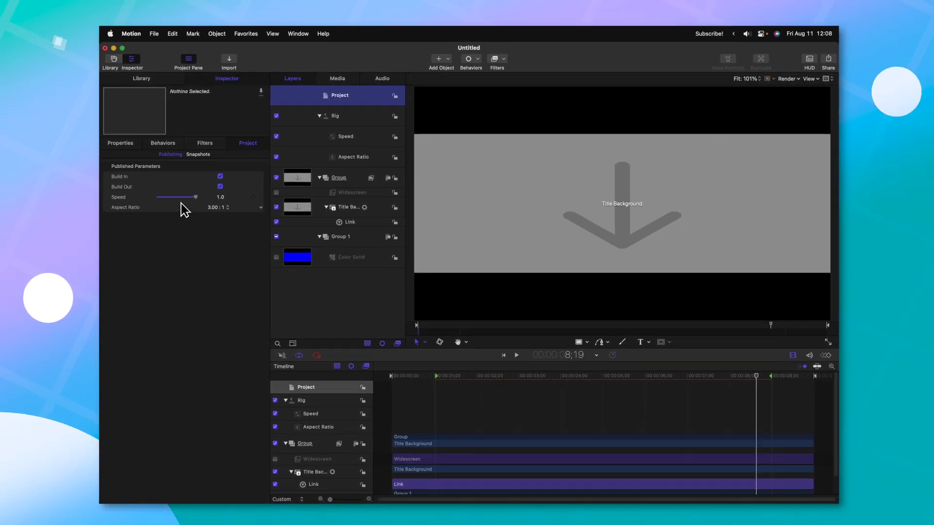
{"action": "left_click", "coordinate": [223, 198]}
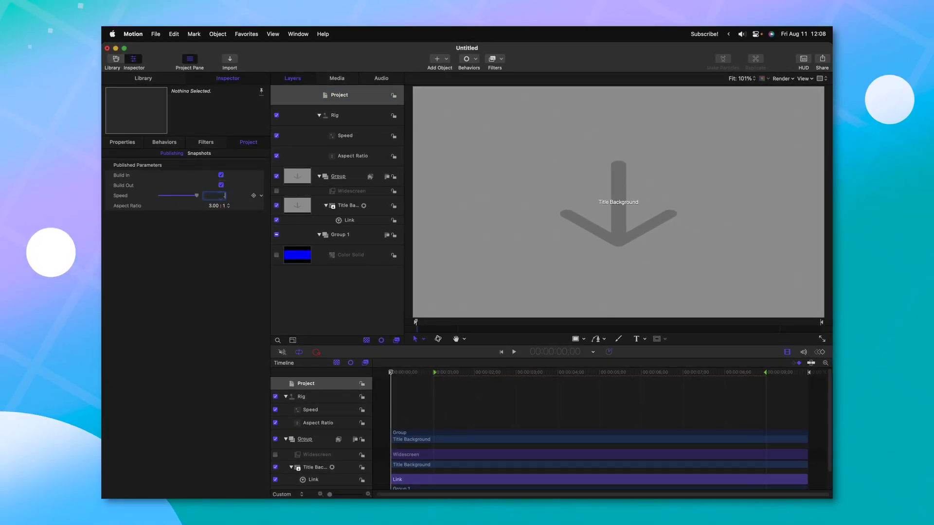
{"action": "type", "text": "0.5"}
{"action": "key", "text": "Return"}
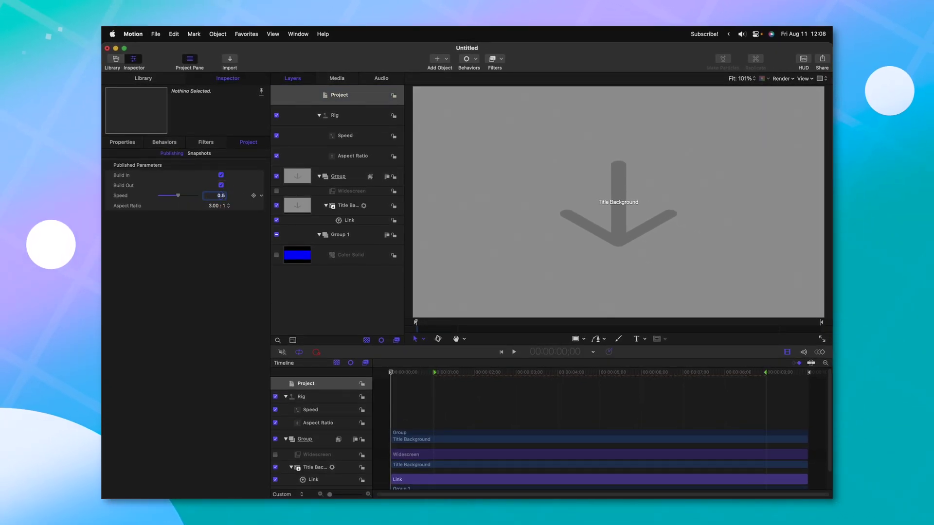
{"action": "key", "text": "space"}
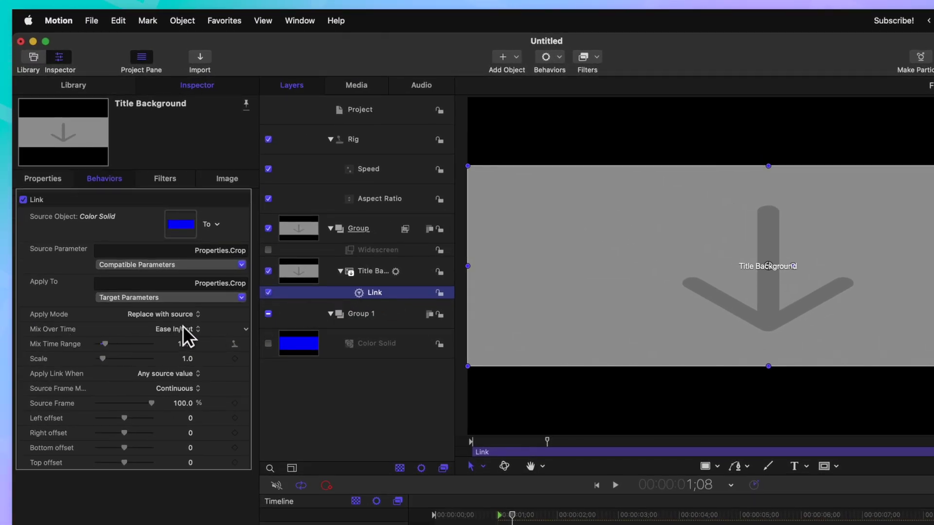
Publish Mix Over Time, keep it at Ease In/Out, and preview from the start
{"action": "left_click", "coordinate": [246, 329]}
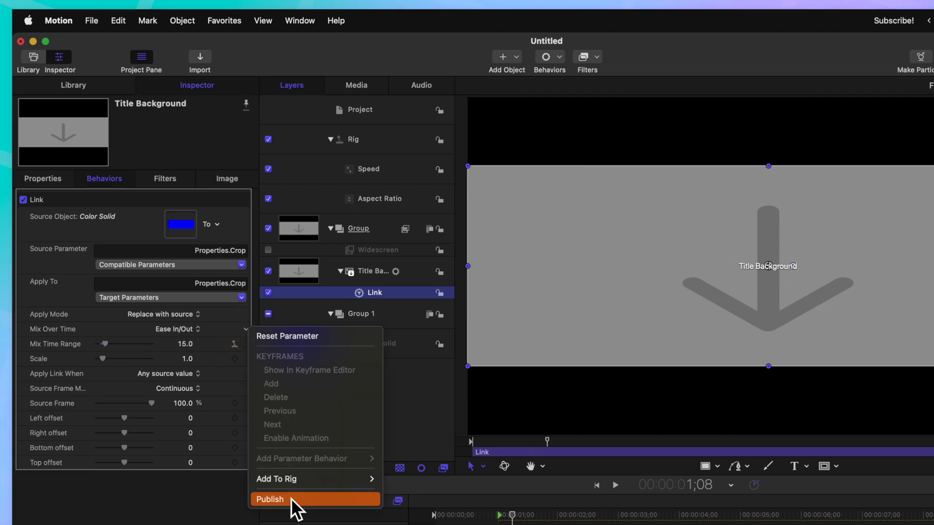
{"action": "left_click", "coordinate": [291, 498]}
{"action": "left_click", "coordinate": [357, 109]}
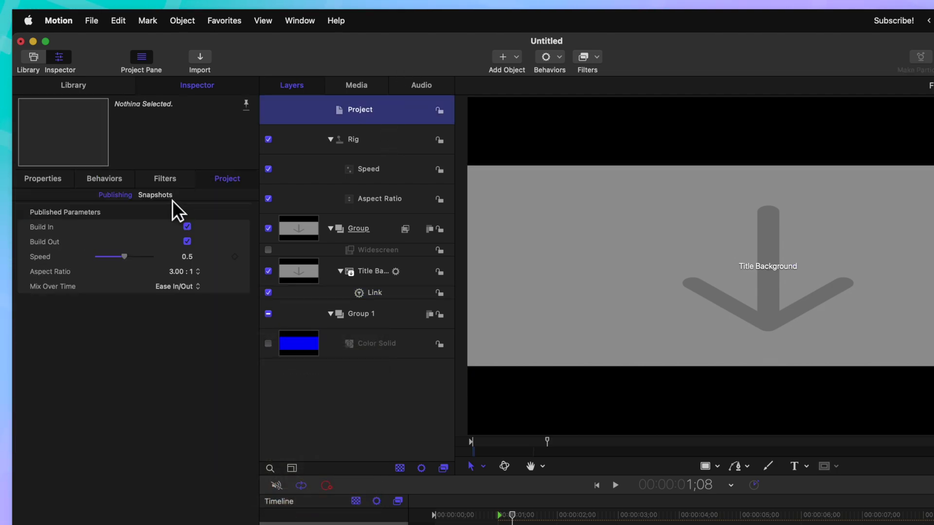
{"action": "left_click", "coordinate": [185, 286]}
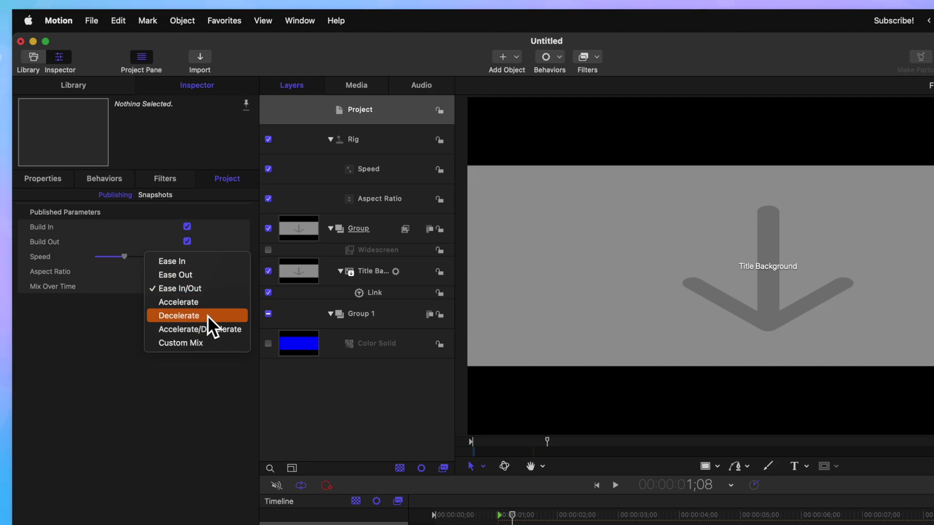
{"action": "left_click", "coordinate": [202, 329]}
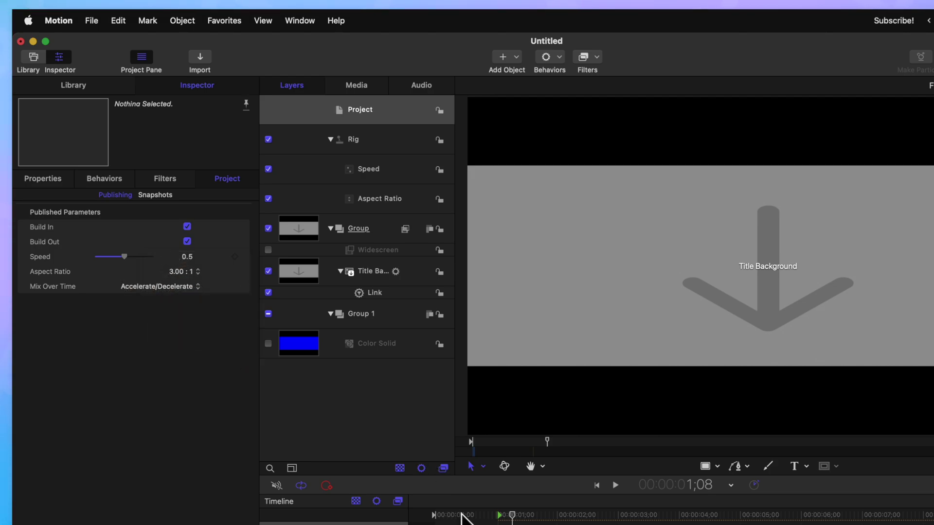
{"action": "left_click", "coordinate": [436, 515]}
{"action": "key", "text": "space"}
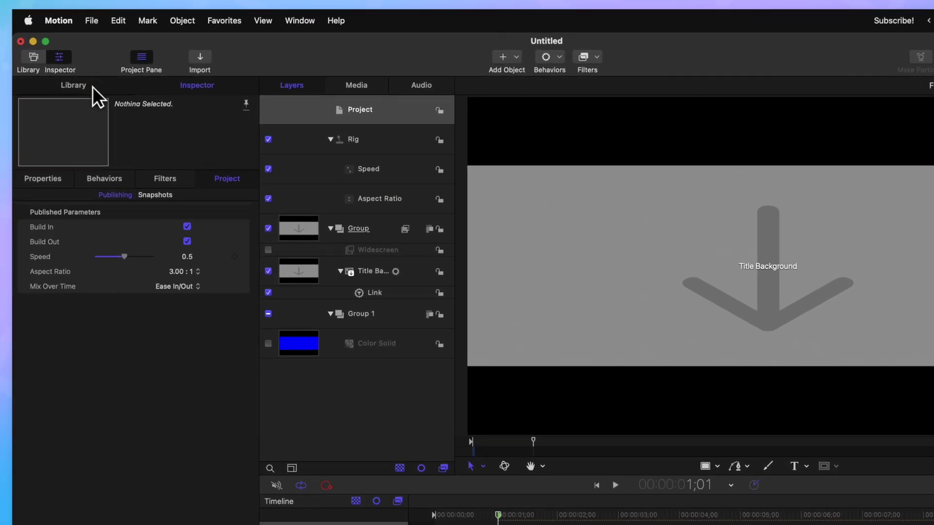
Place a Color Solid generator inside Group 1 and publish its Color
{"action": "left_click", "coordinate": [92, 87]}
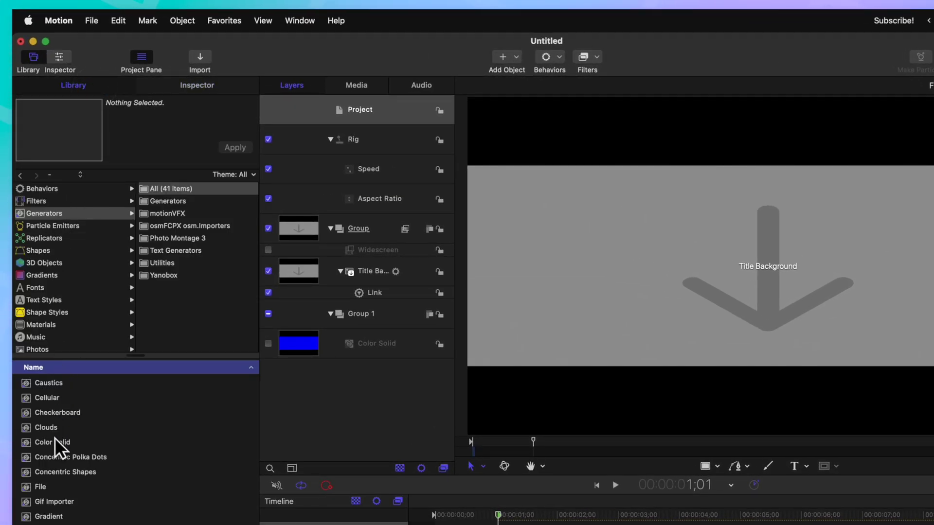
{"action": "left_click_drag", "start_coordinate": [55, 438], "coordinate": [363, 308]}
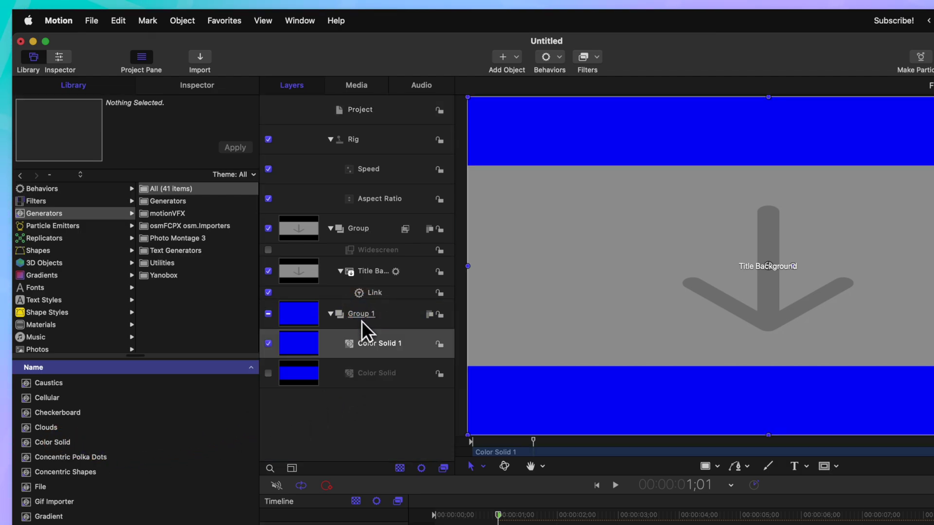
{"action": "left_click", "coordinate": [192, 81]}
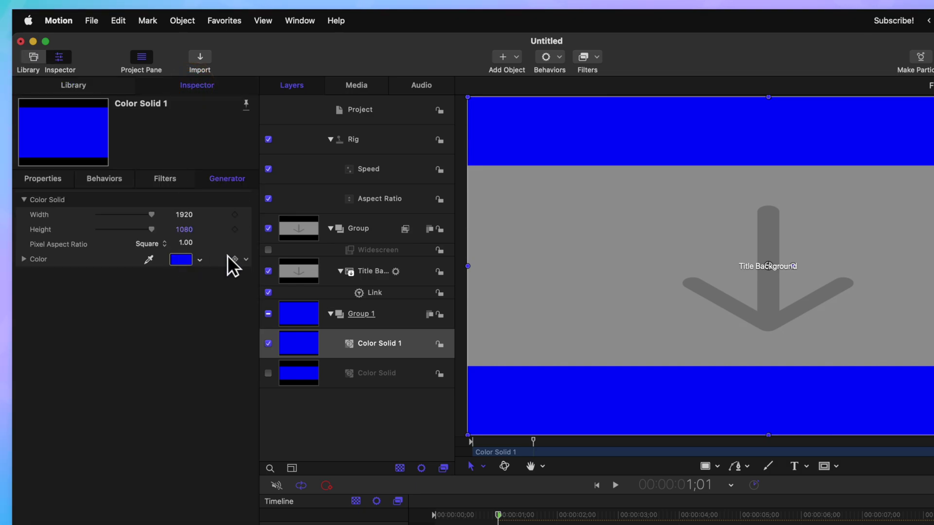
{"action": "left_click", "coordinate": [246, 259]}
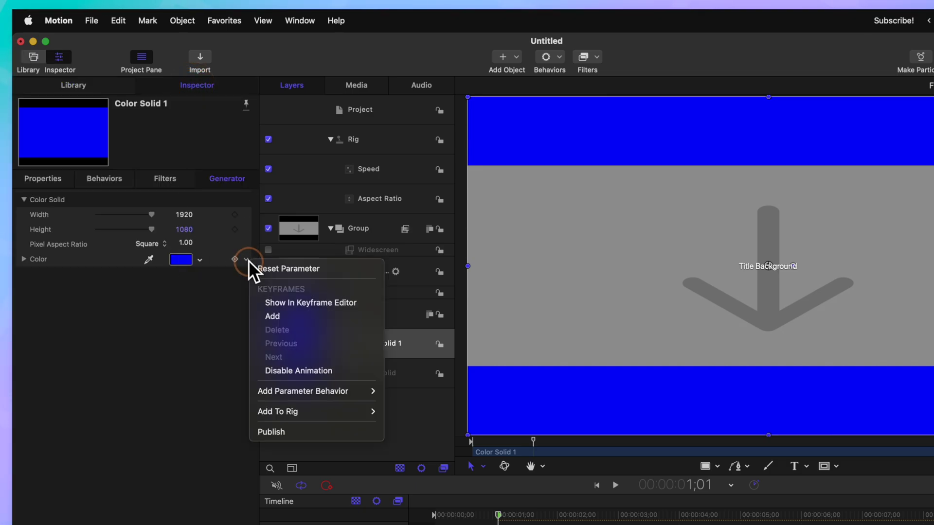
{"action": "left_click", "coordinate": [307, 432]}
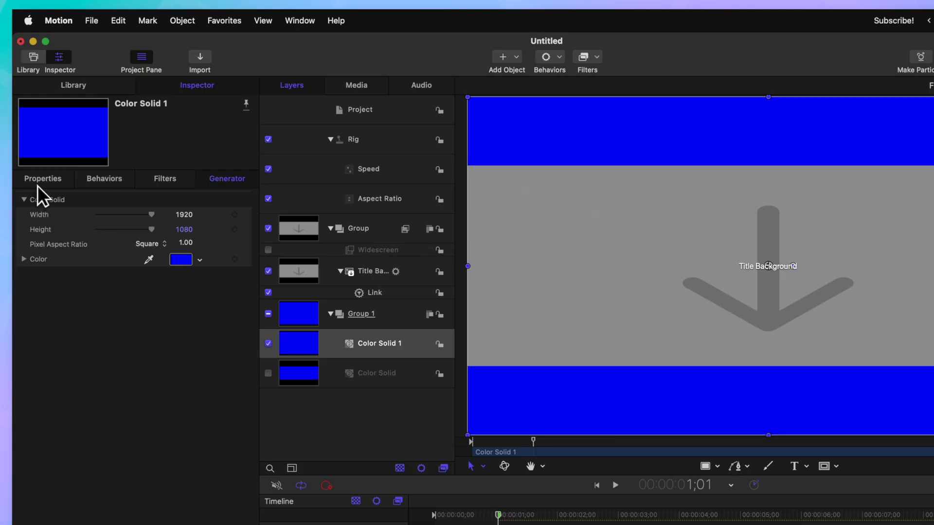
Publish the Color Solid's Opacity
{"action": "left_click", "coordinate": [39, 181]}
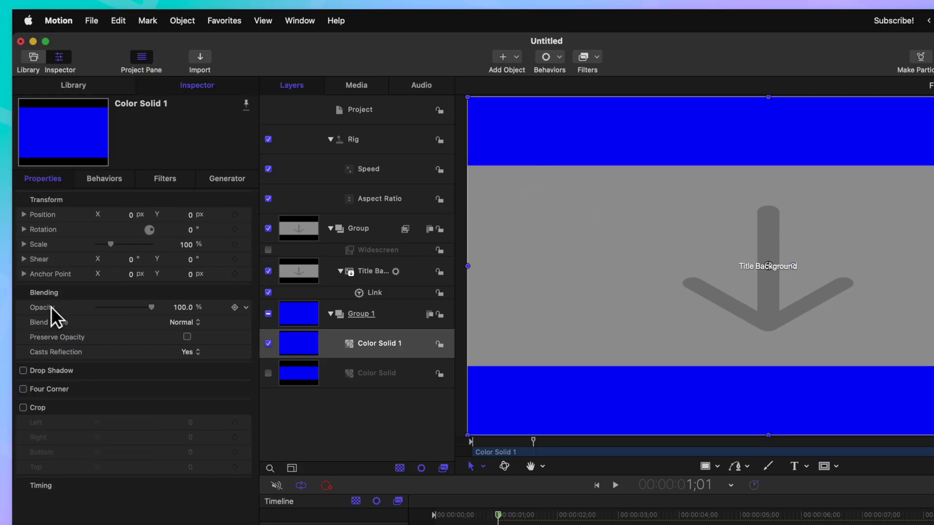
{"action": "left_click", "coordinate": [246, 307]}
{"action": "left_click", "coordinate": [279, 475]}
Set the published bar Color to white and Opacity to 0%, moving Opacity above Color
{"action": "key", "text": "shift+super+a"}
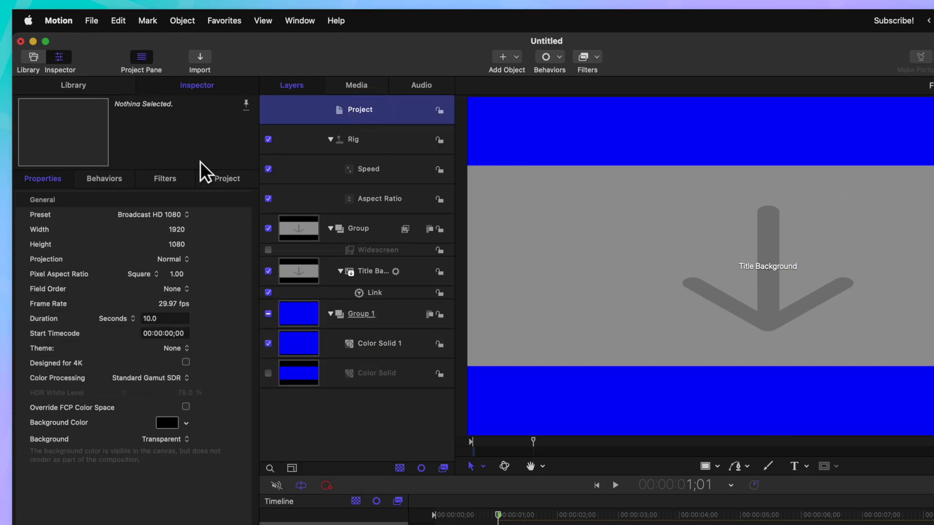
{"action": "left_click", "coordinate": [202, 178]}
{"action": "left_click", "coordinate": [176, 303]}
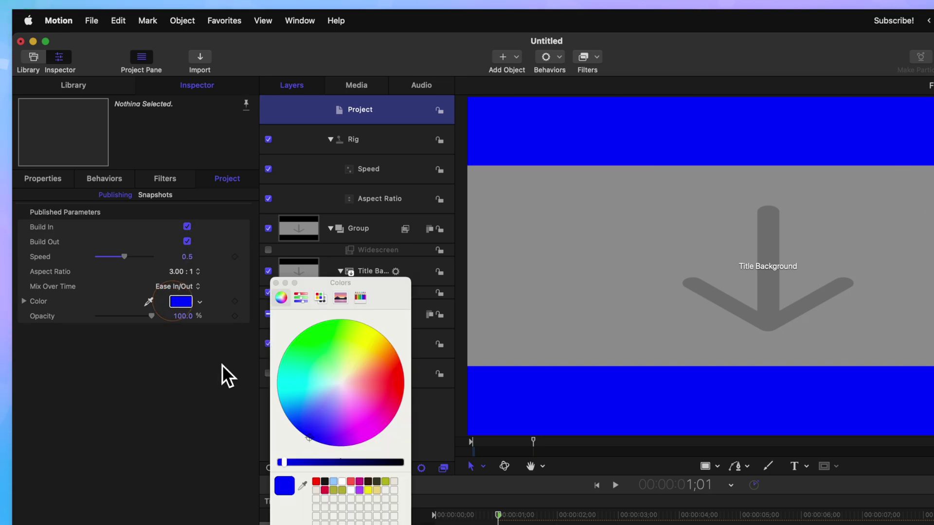
{"action": "left_click", "coordinate": [342, 482]}
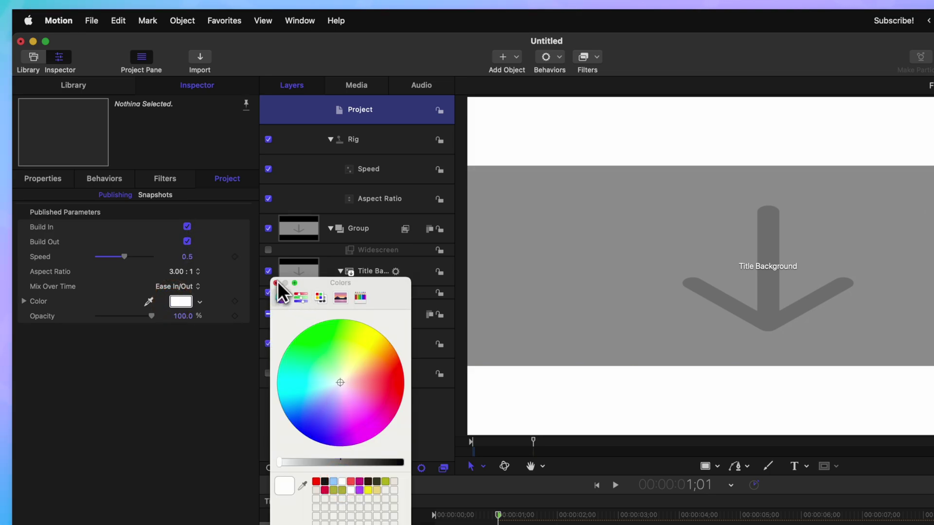
{"action": "left_click", "coordinate": [276, 283]}
{"action": "left_click_drag", "start_coordinate": [152, 316], "coordinate": [22, 342]}
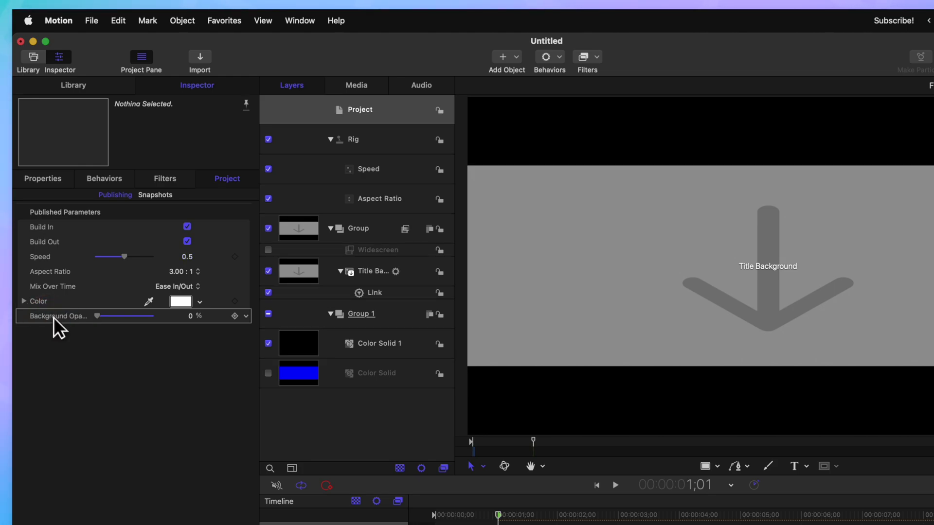
{"action": "left_click_drag", "start_coordinate": [53, 317], "coordinate": [55, 293]}
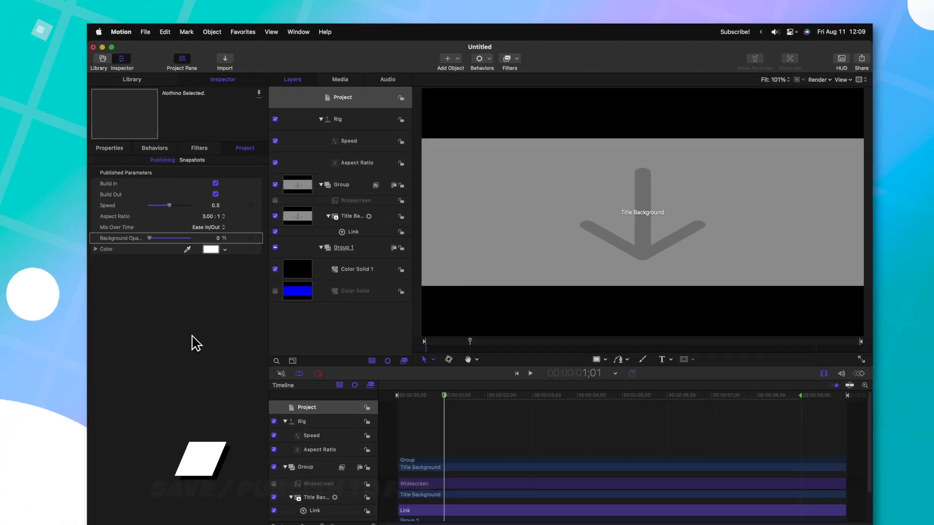
Publish the template as 'Animated Letterbox' in The Final Cut Bro category
{"action": "key", "text": "super+s"}
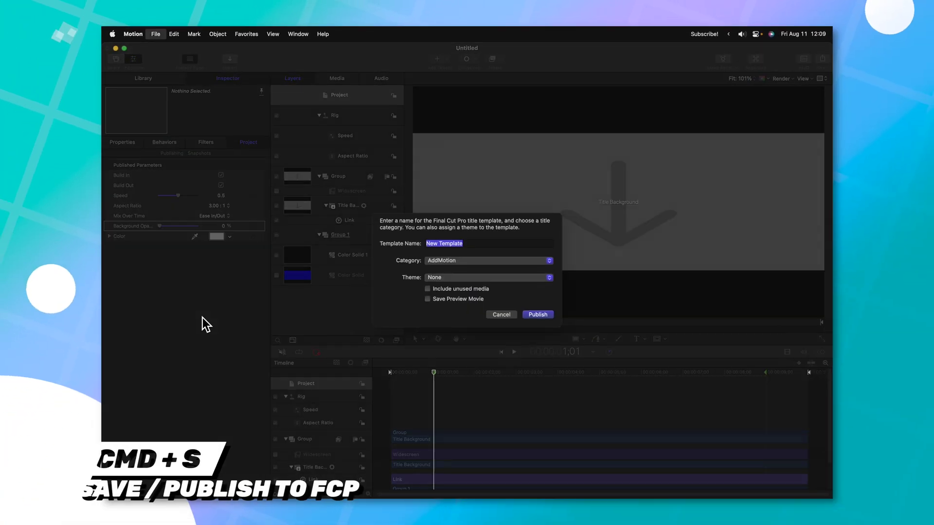
{"action": "type", "text": "A"}
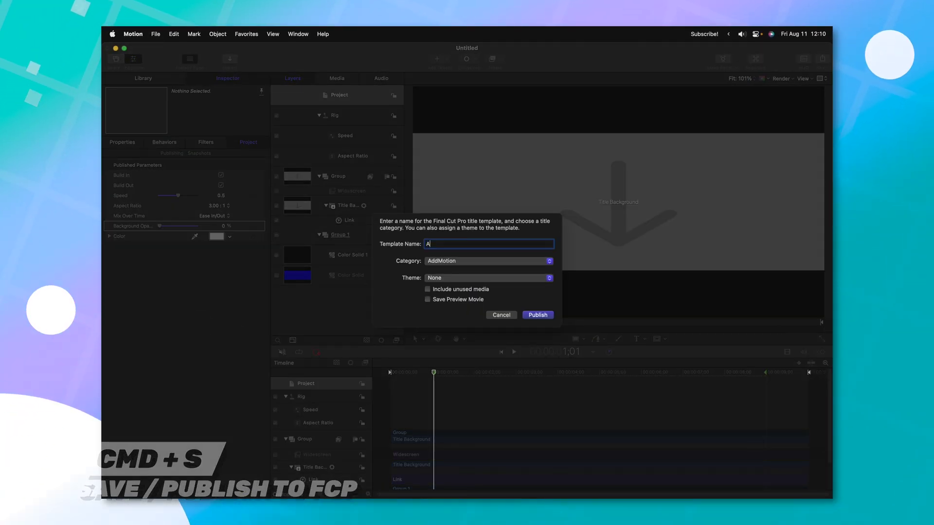
{"action": "type", "text": "nimated Letterbox"}
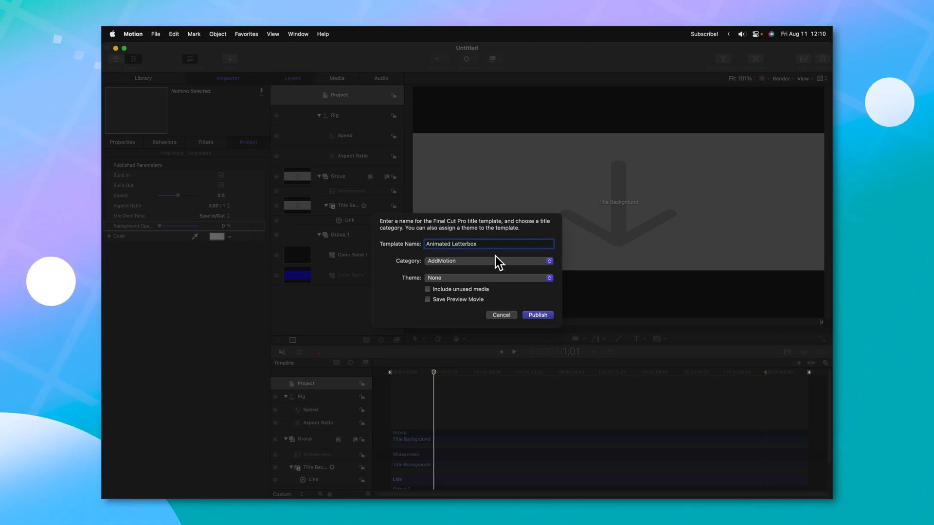
{"action": "left_click", "coordinate": [494, 259]}
{"action": "scroll", "coordinate": [489, 361], "scroll_direction": "down", "scroll_amount": 5}
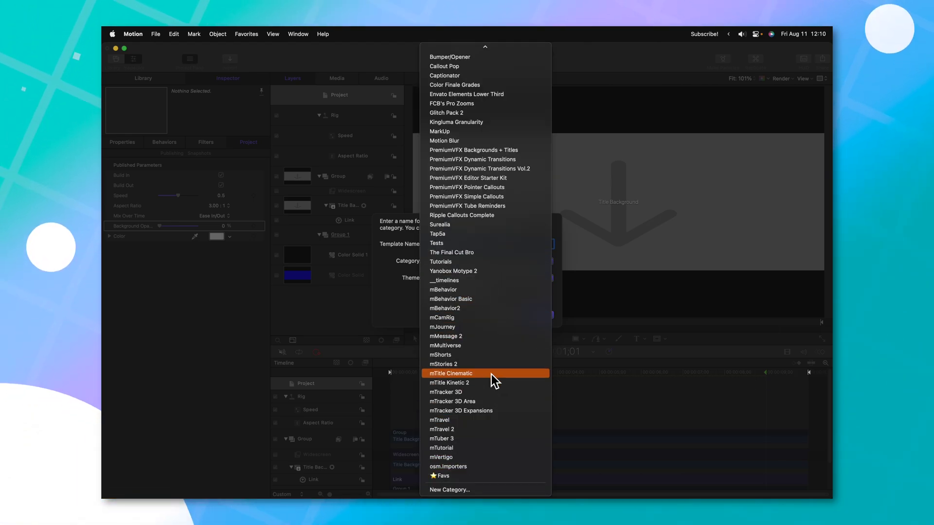
{"action": "left_click", "coordinate": [485, 252]}
{"action": "left_click", "coordinate": [526, 313]}
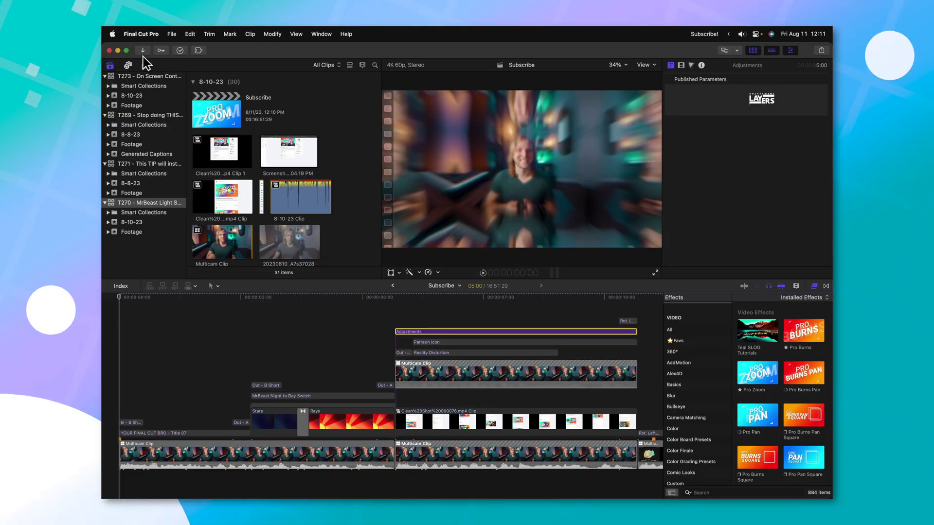
Place the Animated Letterbox title above the clips and raise its Speed to 1.0
{"action": "left_click", "coordinate": [145, 65]}
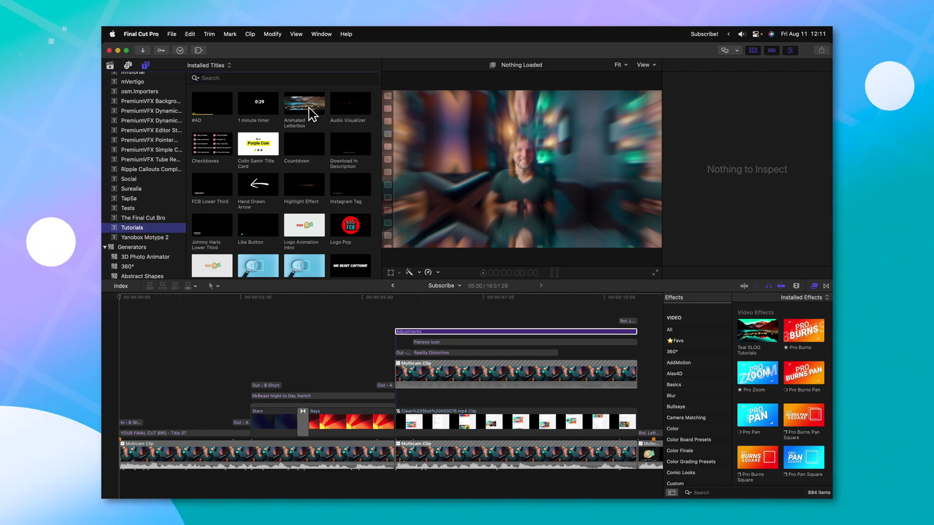
{"action": "left_click_drag", "start_coordinate": [317, 112], "coordinate": [111, 311]}
{"action": "key", "text": "space"}
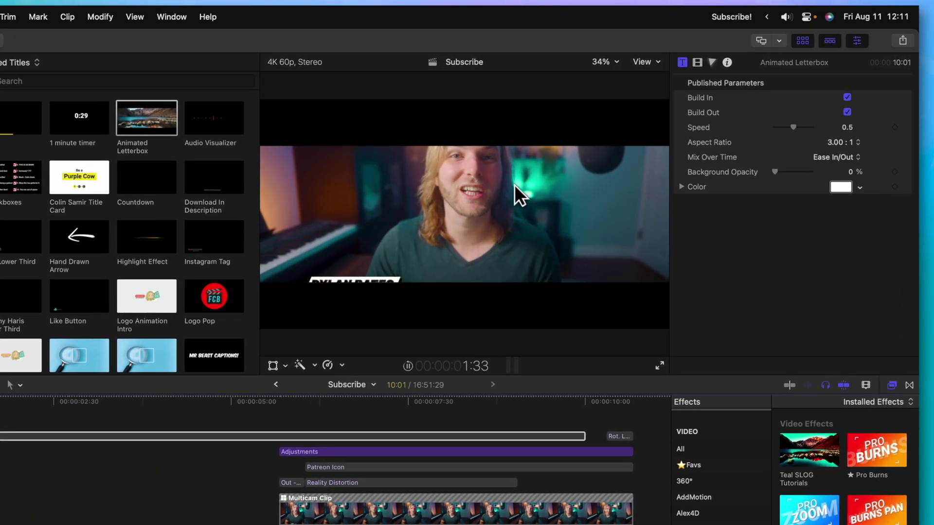
{"action": "left_click_drag", "start_coordinate": [794, 127], "coordinate": [839, 136]}
{"action": "key", "text": "Home"}
{"action": "key", "text": "space"}
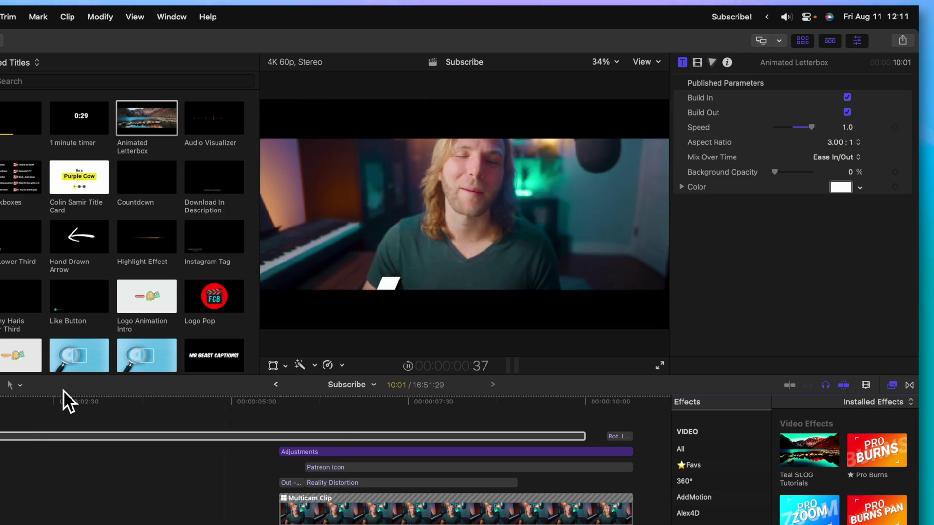
Set the aspect ratio to 2.35 : 1, bar opacity to 100%, and bar colour to red
{"action": "left_click", "coordinate": [850, 141]}
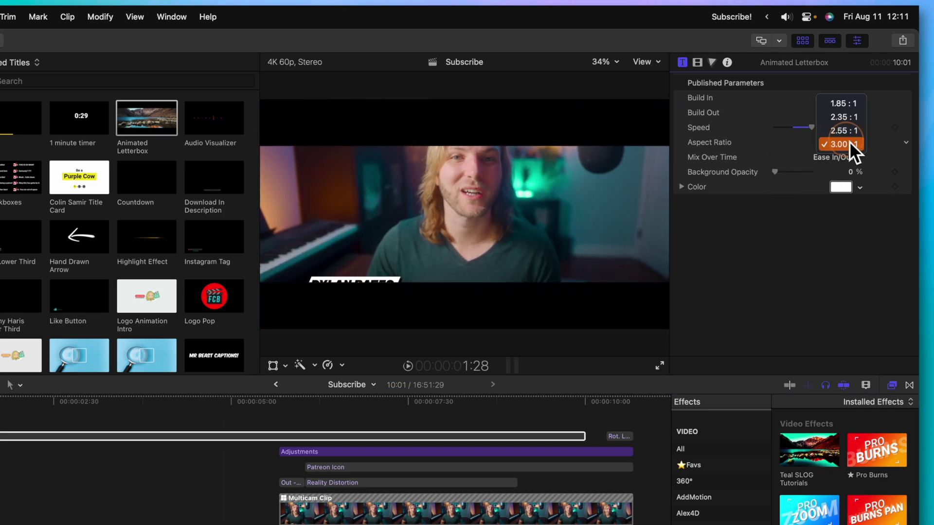
{"action": "left_click", "coordinate": [851, 118]}
{"action": "key", "text": "Home"}
{"action": "key", "text": "space"}
{"action": "key", "text": "space"}
{"action": "left_click_drag", "start_coordinate": [776, 171], "coordinate": [831, 168]}
{"action": "left_click", "coordinate": [840, 186]}
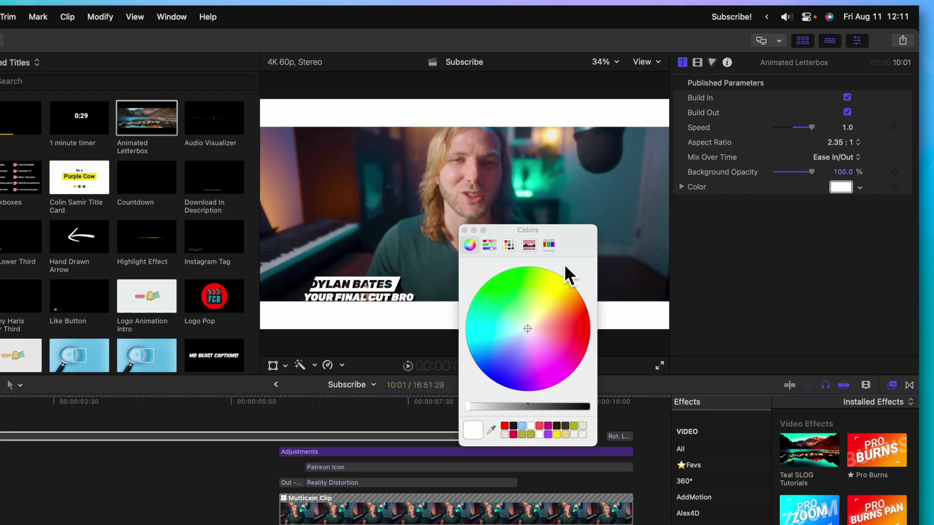
{"action": "left_click_drag", "start_coordinate": [563, 271], "coordinate": [647, 328]}
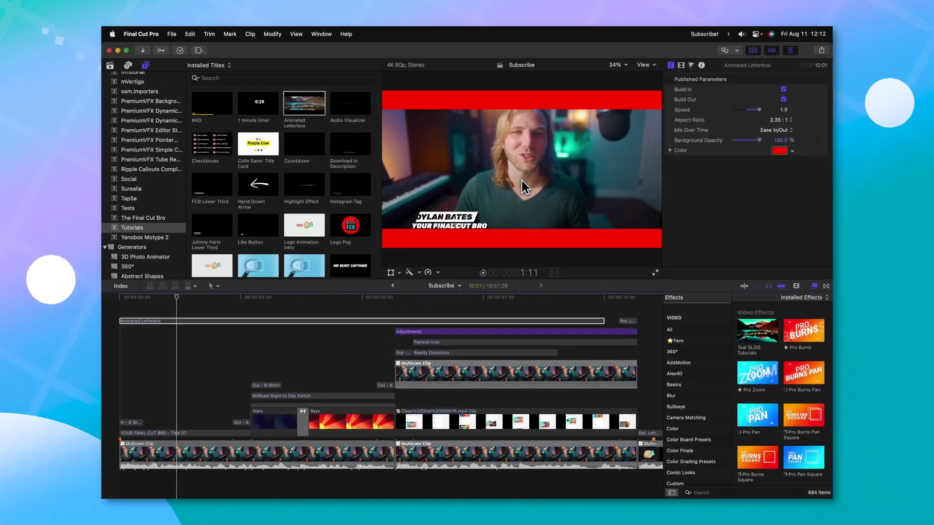